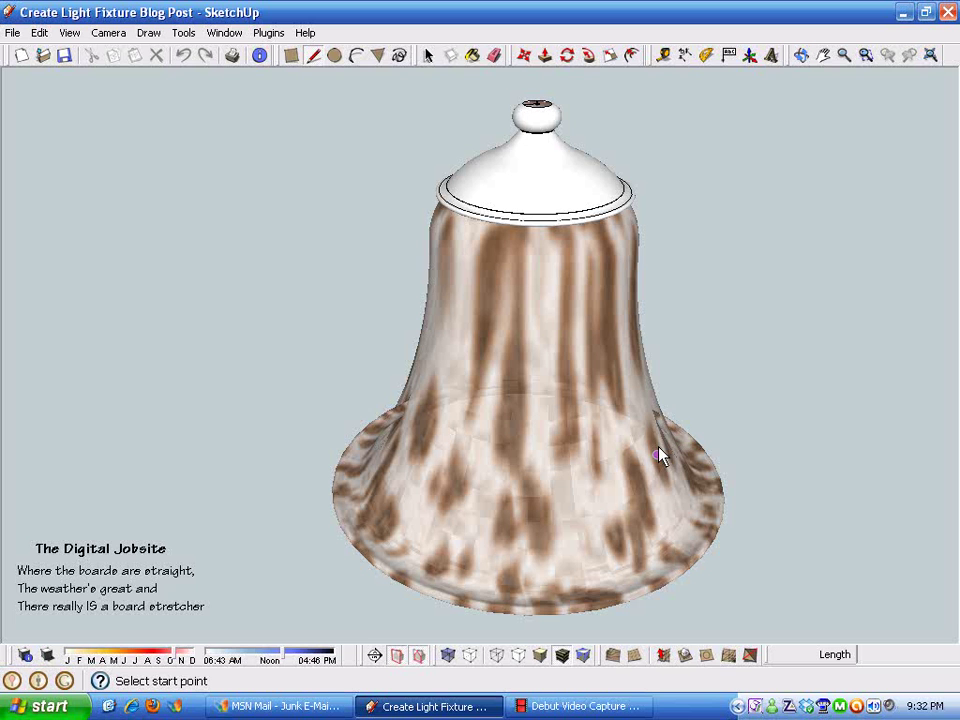
Hide the mottled glass shade group so only the cap of the light fixture is shown.
key("space")
left_click(587, 392)
right_click(588, 396)
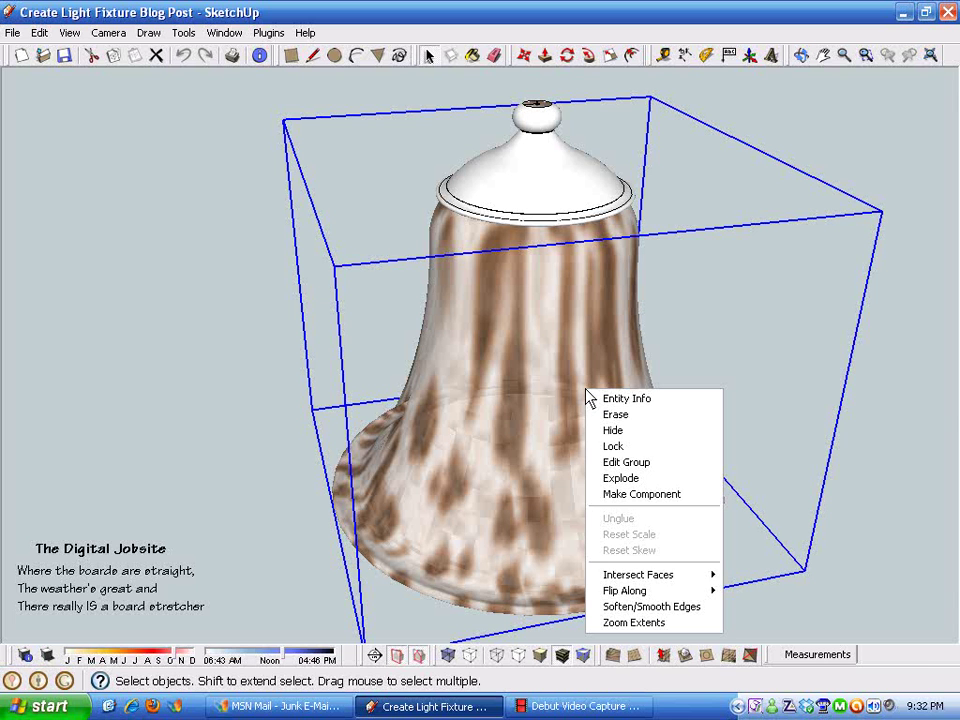
left_click(618, 431)
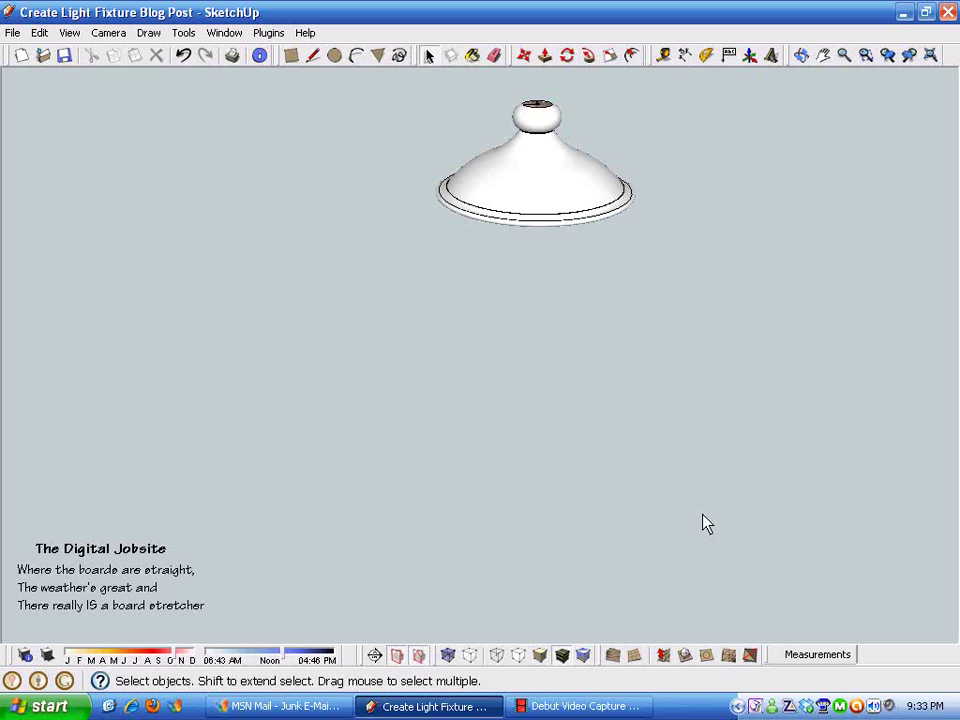
Select the cap and choose the Metal_Rusted material from the Metal subfolder of the Metal collection.
middle_click_drag(696, 516, 507, 378)
left_click(540, 460)
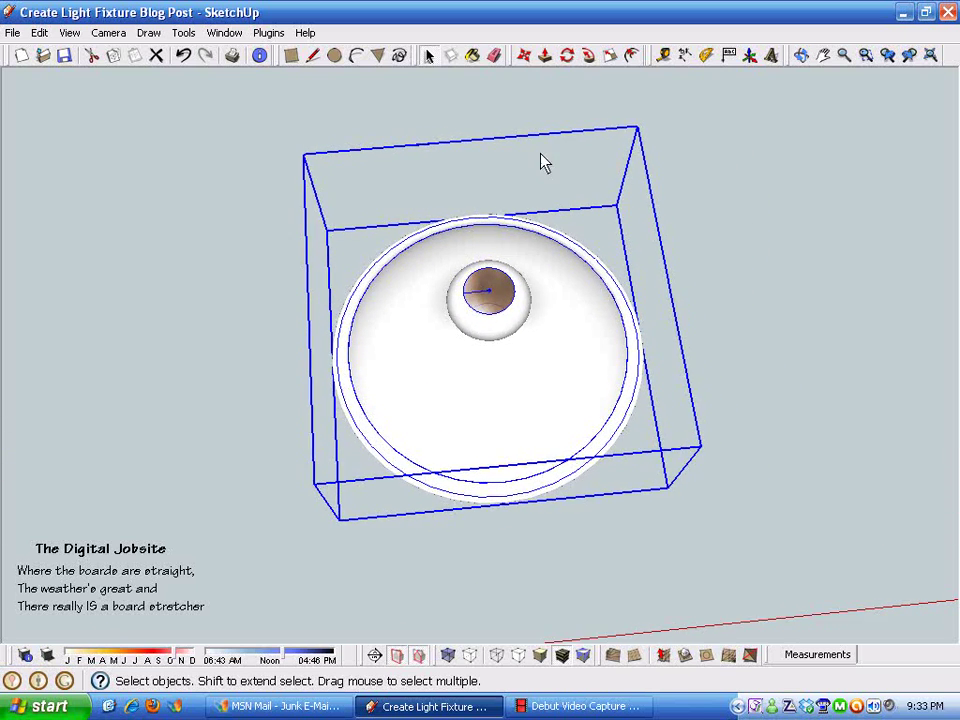
left_click(471, 61)
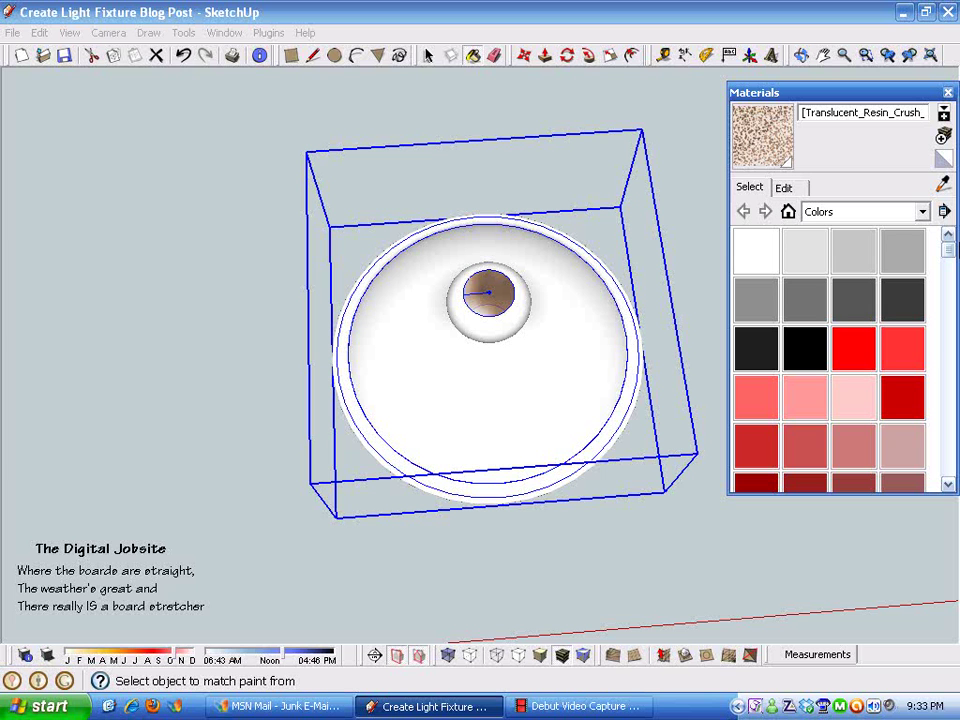
left_click(921, 211)
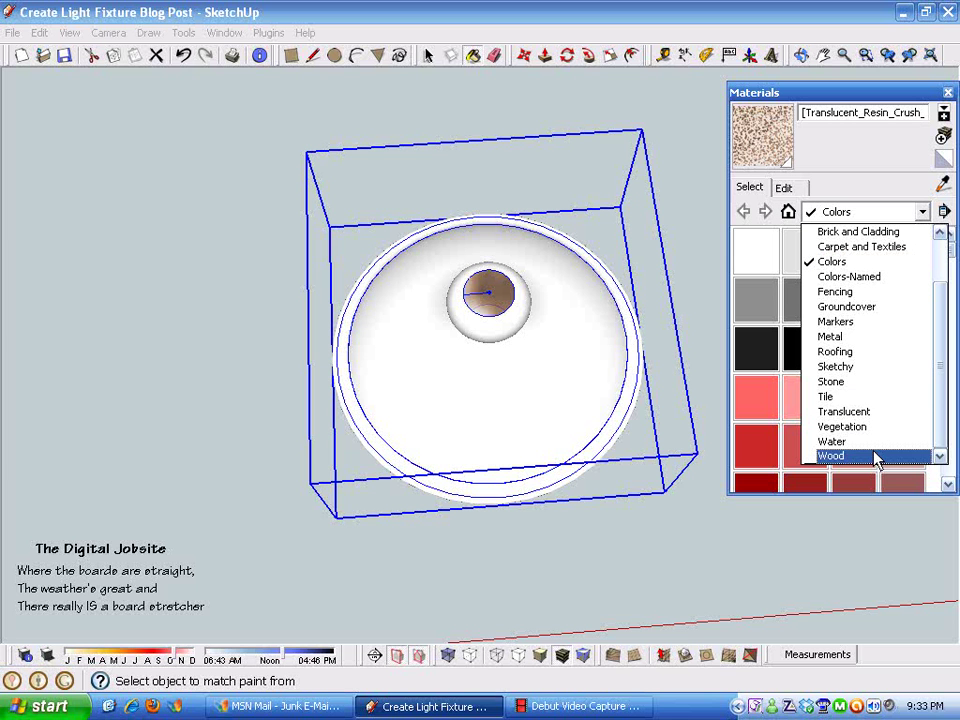
left_click(832, 337)
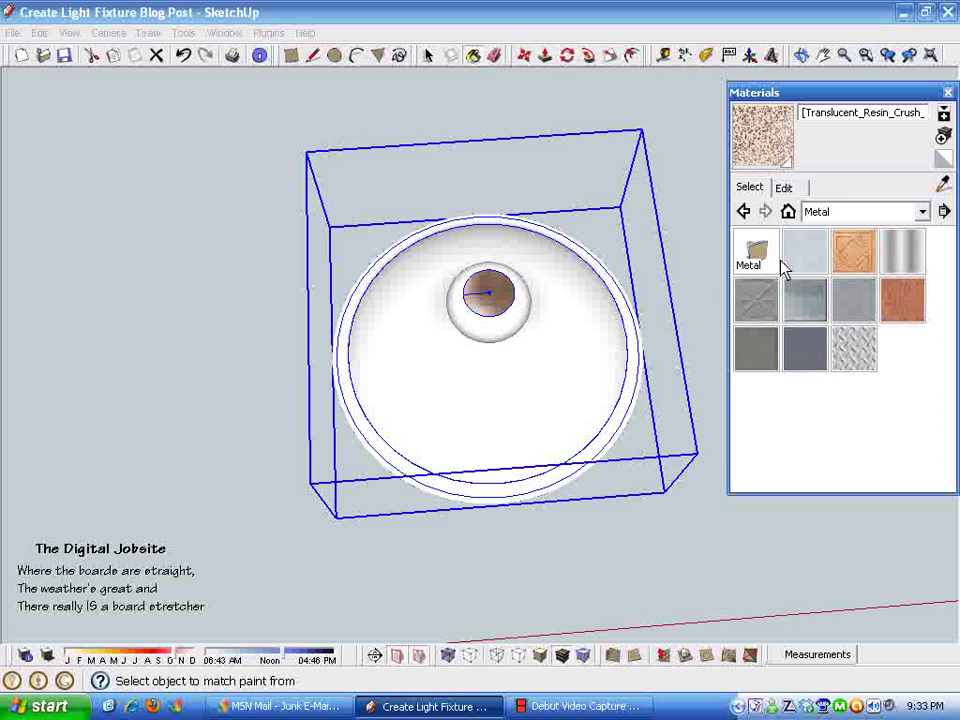
double_click(757, 254)
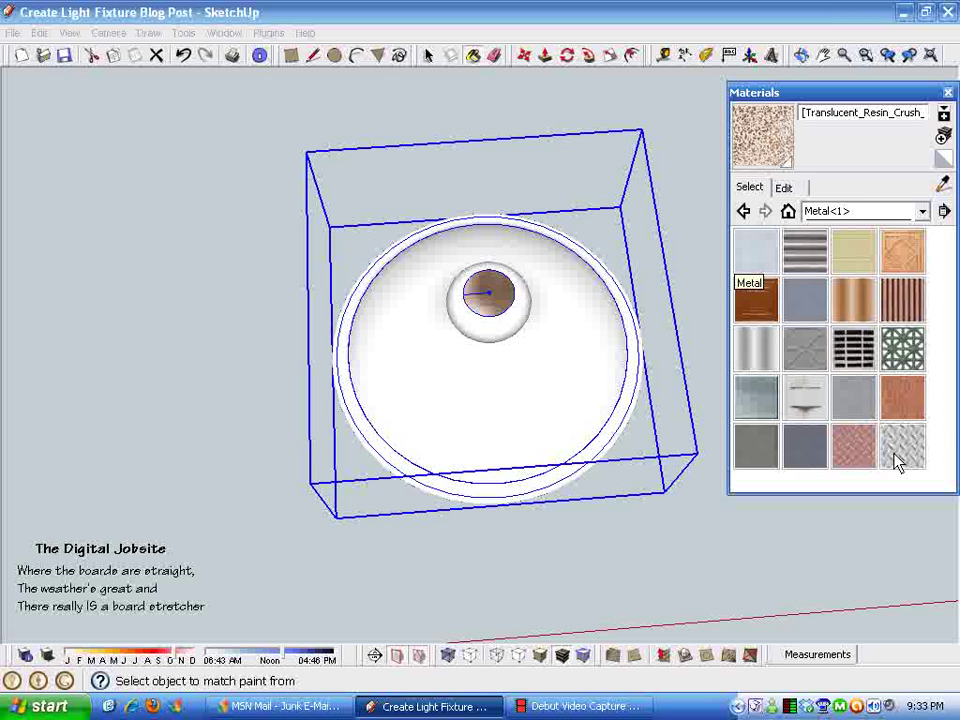
left_click(900, 402)
Deselect the cap and draw a sample rectangle about 6" by 5 1/2" in the empty space beside it.
middle_click_drag(705, 465, 566, 257)
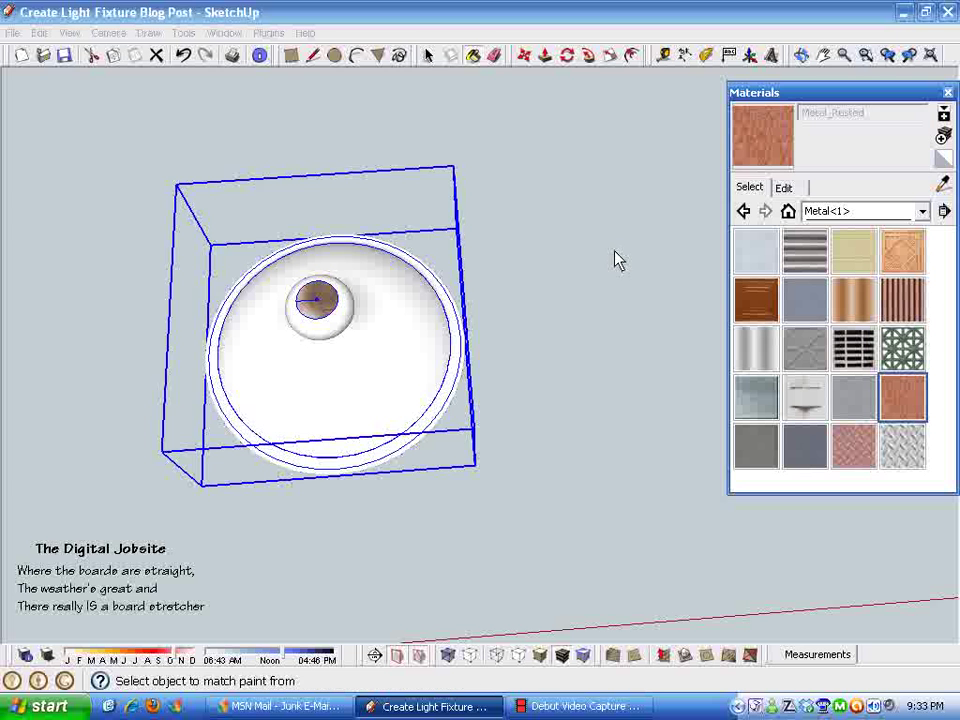
key("space")
left_click(605, 248)
left_click(291, 56)
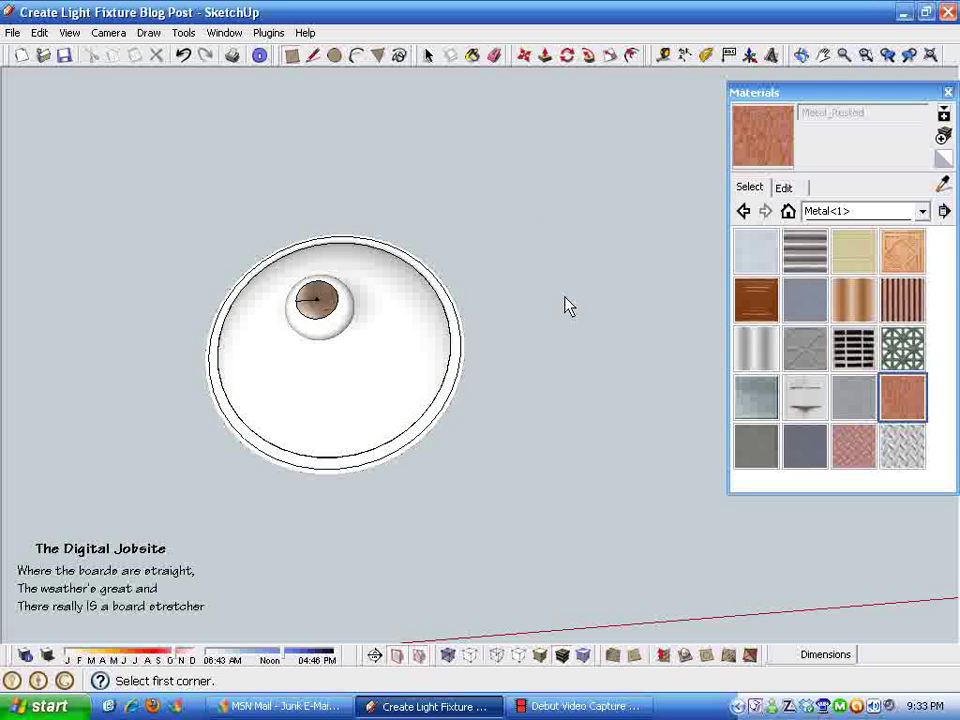
left_click(566, 292)
left_click(698, 386)
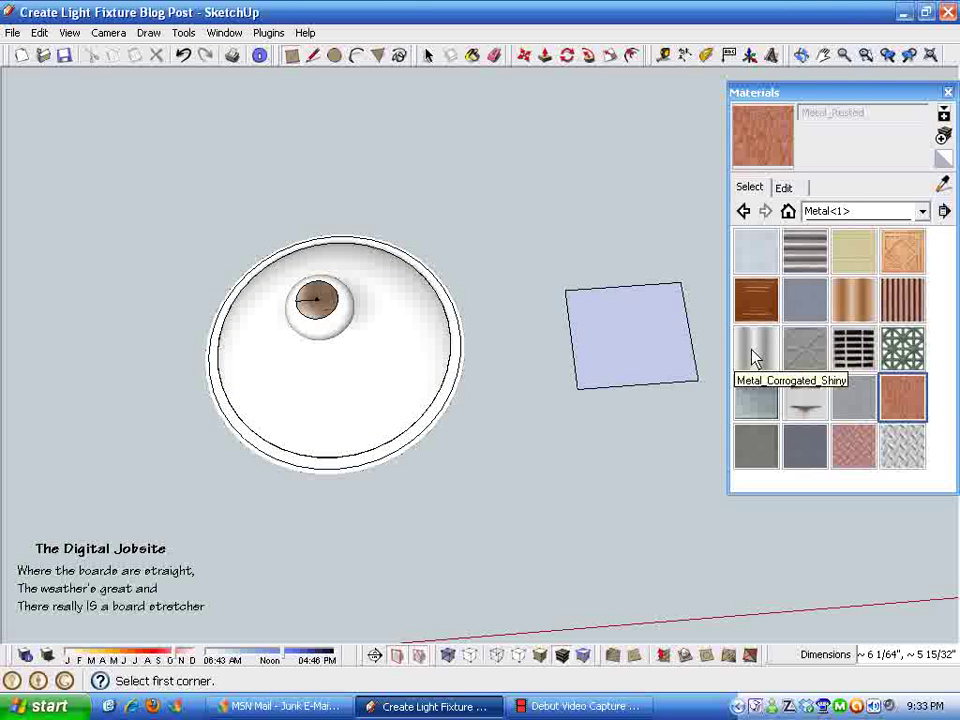
Paint the sample rectangle with Metal_Rusted and set its texture to Projected.
left_click(765, 150)
left_click(625, 352)
key("space")
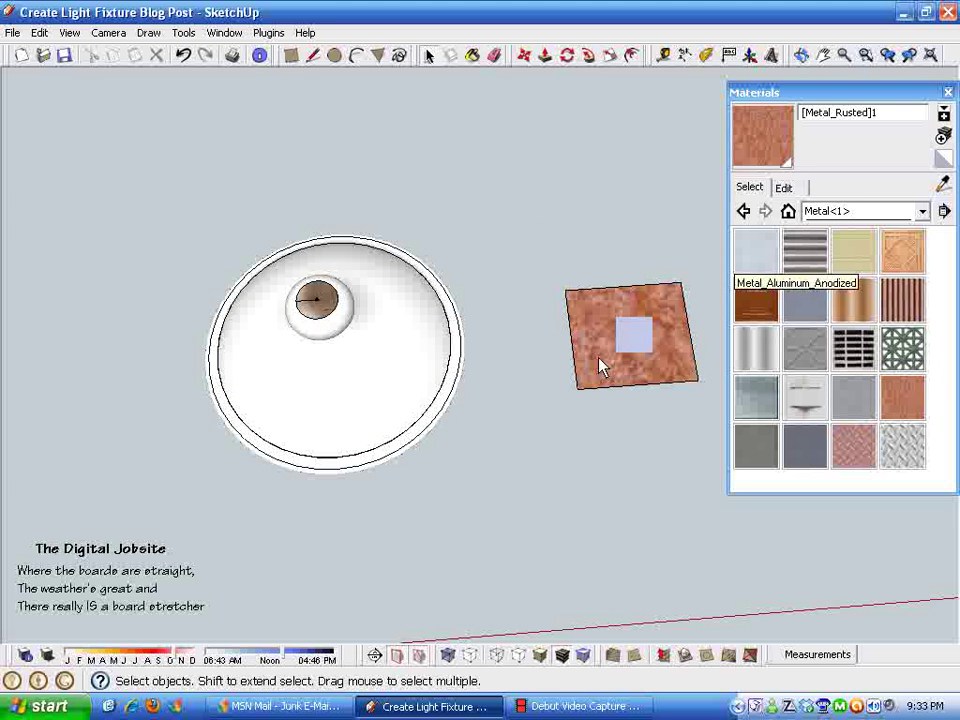
right_click(606, 354)
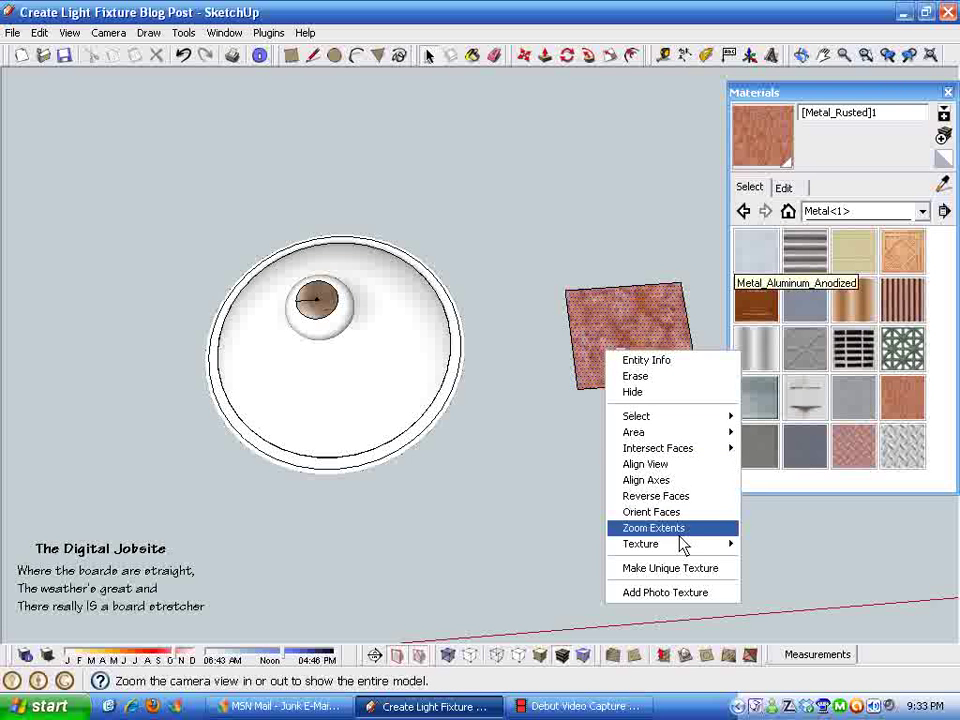
mouse_move(697, 546)
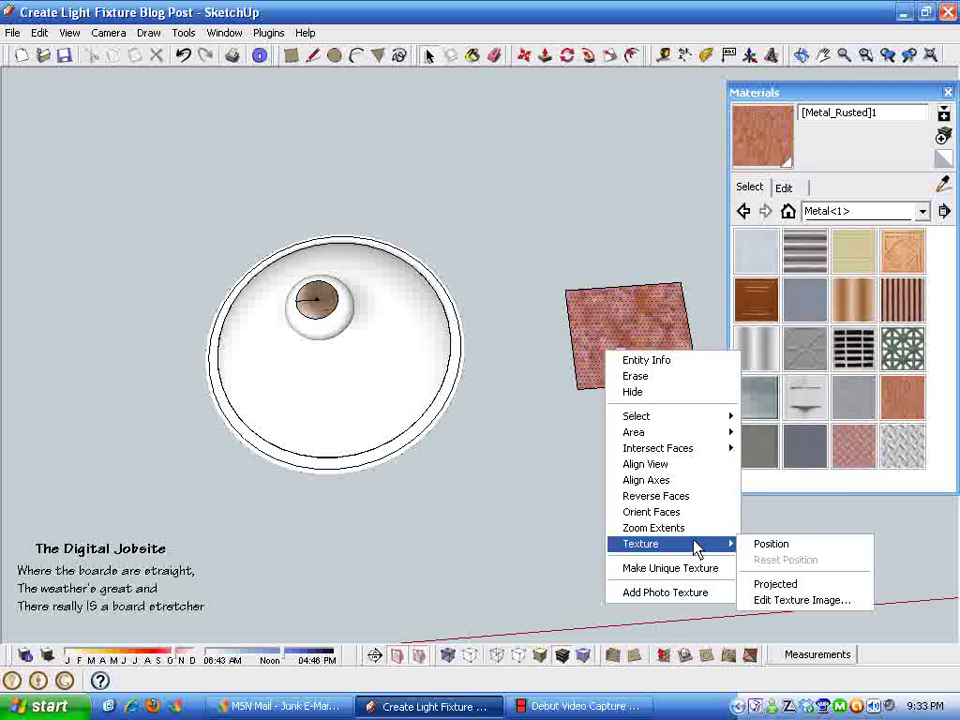
left_click(755, 585)
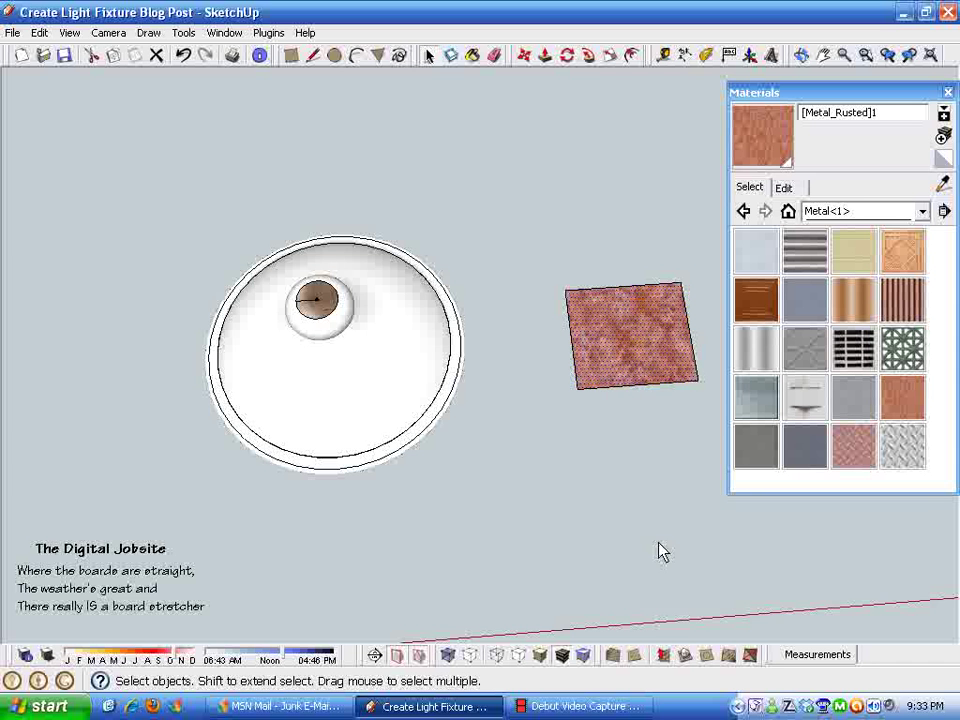
Try to paint all geometry inside the cap group with the projected rusted metal sampled from the rectangle, leaving the group at the end.
middle_click_drag(660, 551, 521, 359)
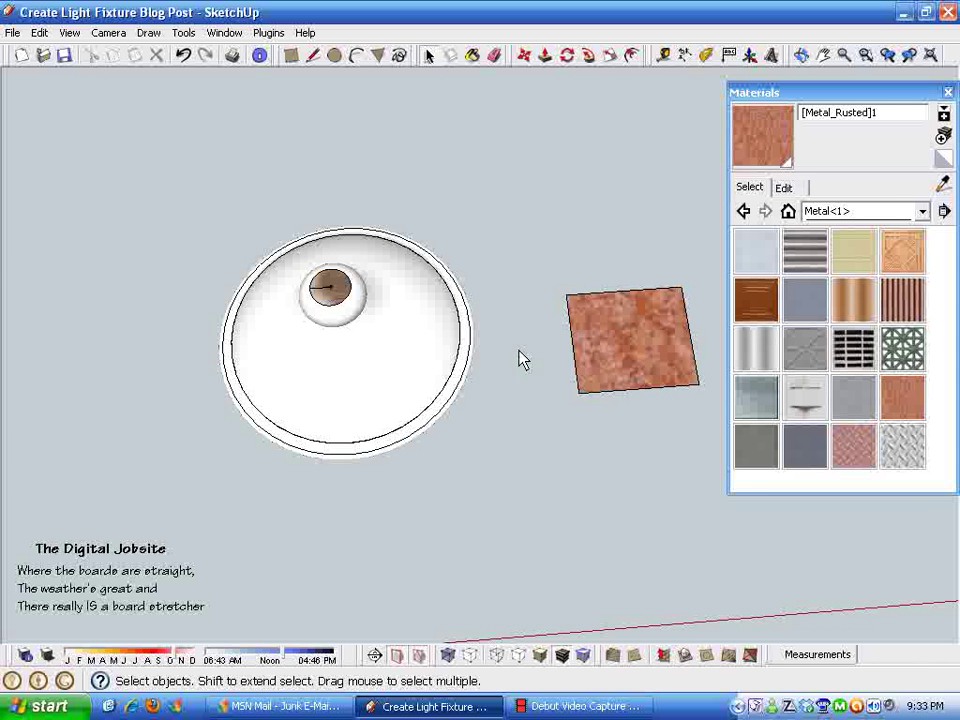
left_click(340, 352)
double_click(254, 256)
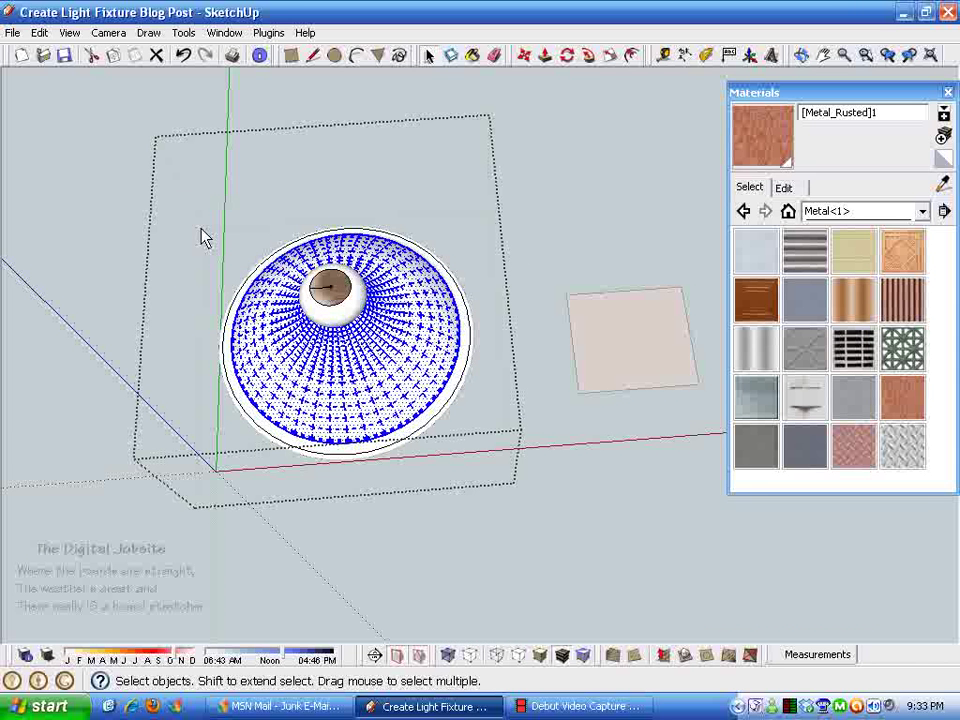
left_click_drag(168, 187, 521, 516)
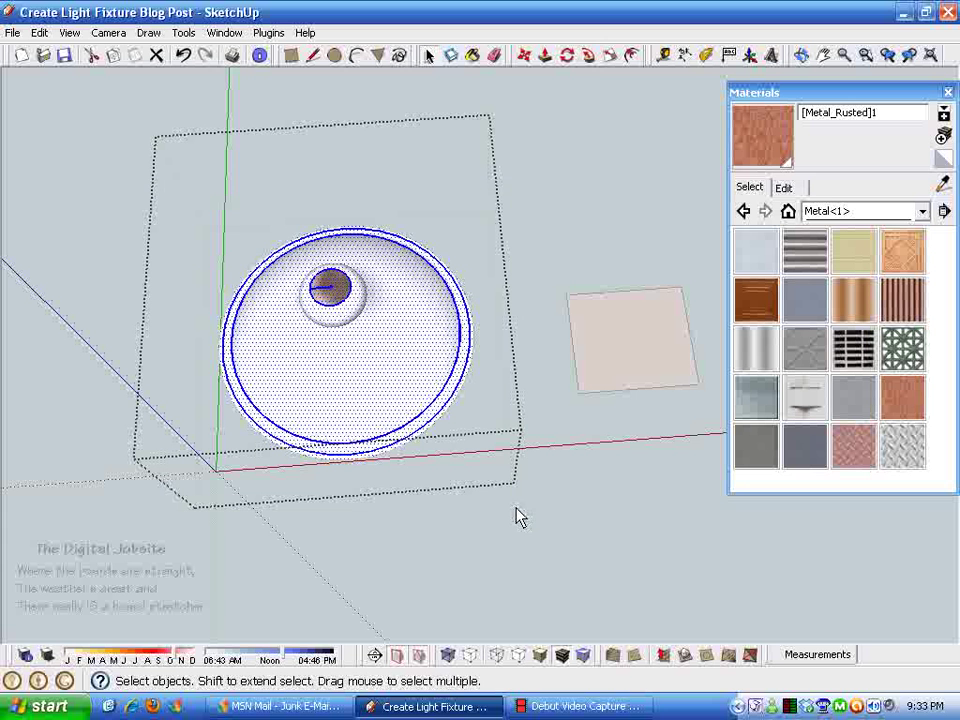
left_click(472, 55)
key("alt")
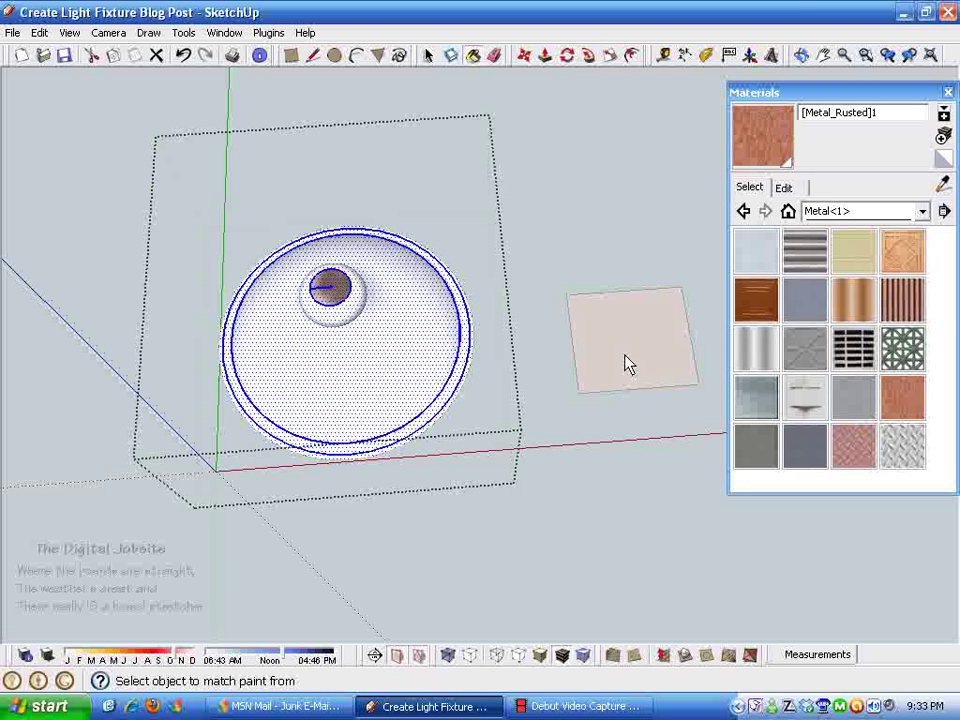
left_click(448, 398)
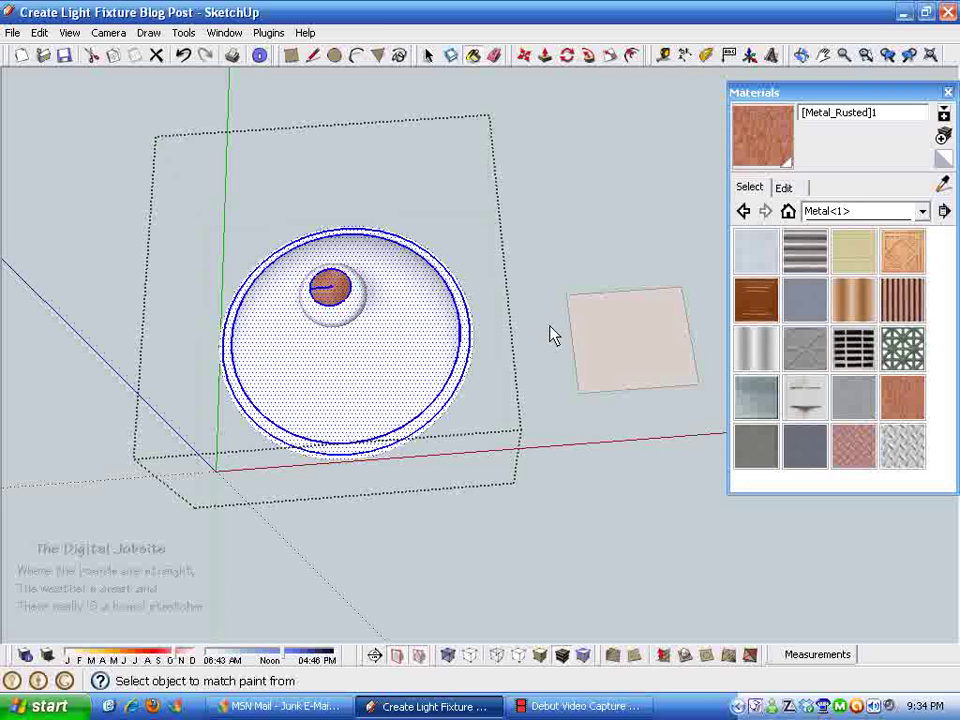
middle_click_drag(550, 326, 553, 323)
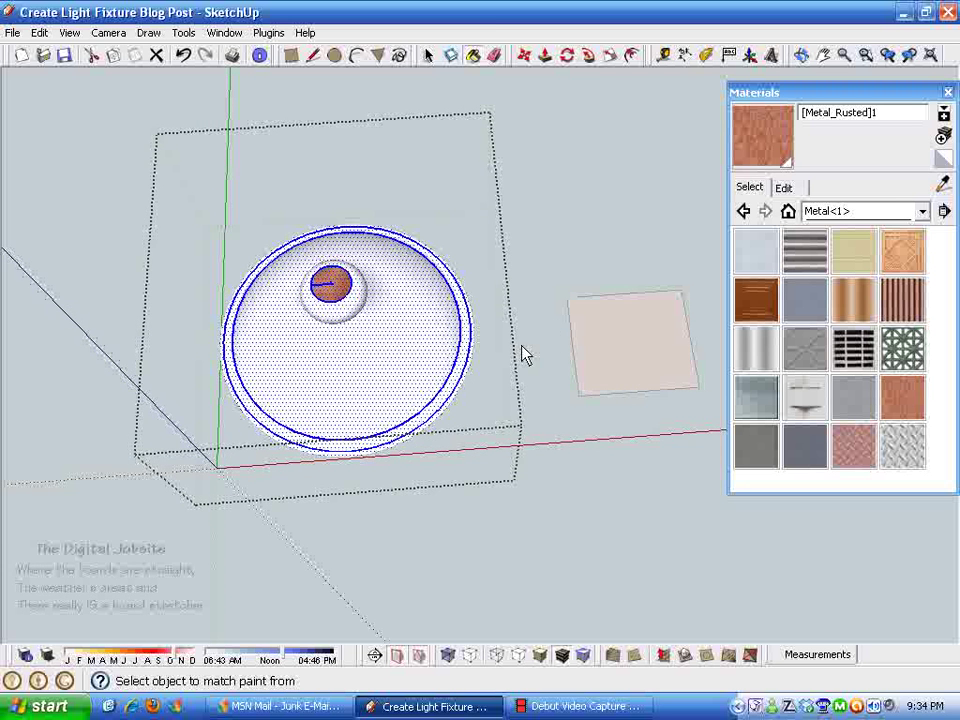
key("space")
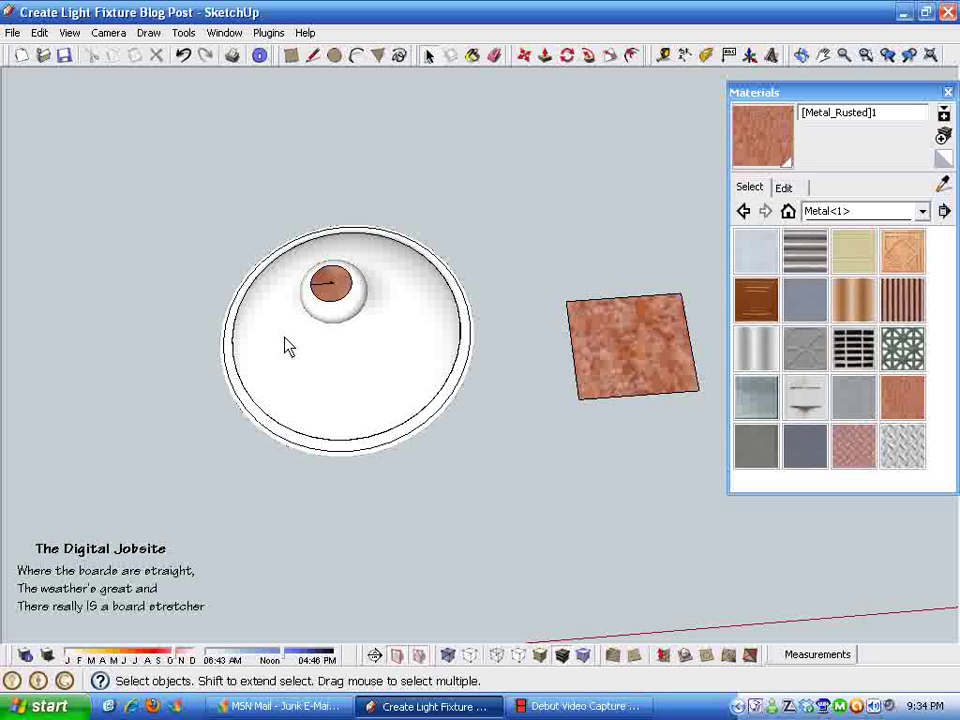
Reopen the cap group, select all its geometry and paint its outer surface with the rectangle's projected rusted metal.
double_click(280, 333)
left_click(288, 335)
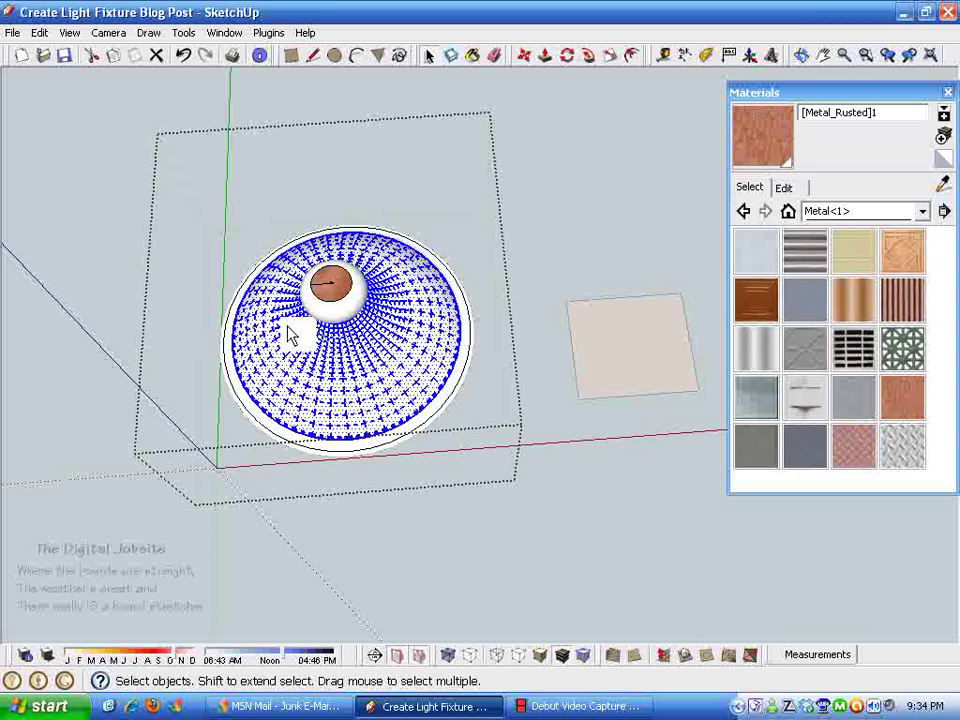
left_click_drag(161, 171, 521, 519)
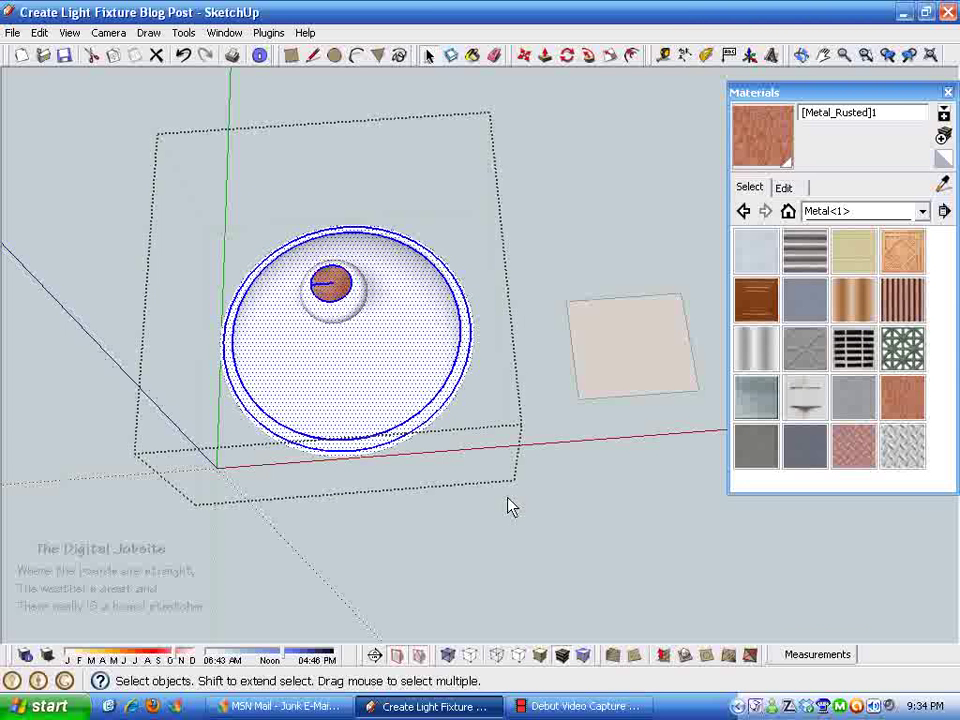
left_click_drag(165, 163, 528, 528)
left_click(474, 57)
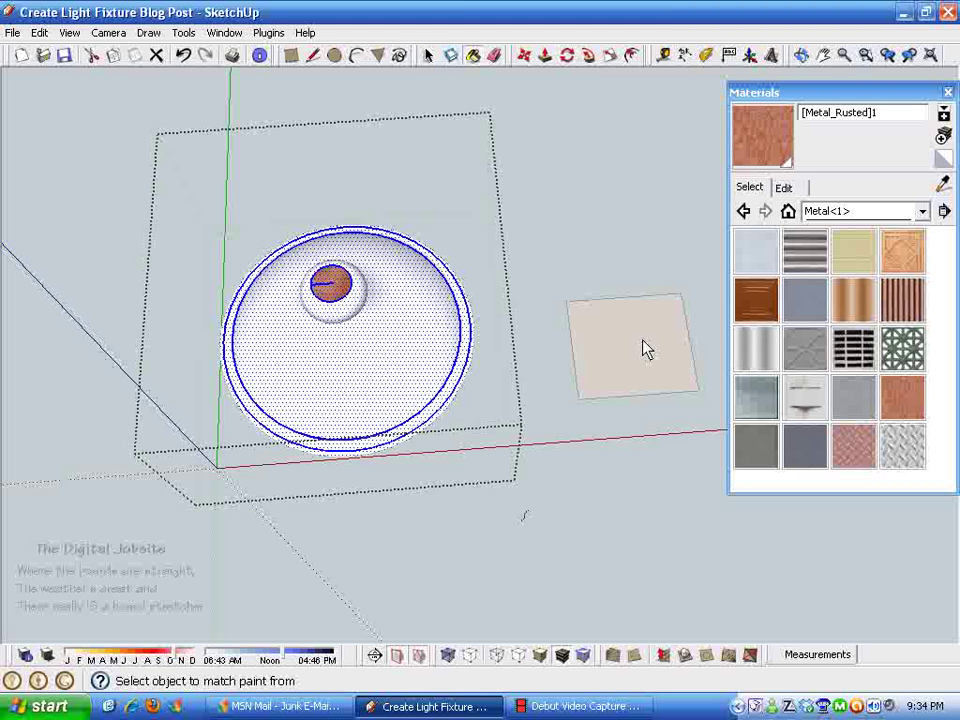
left_click(413, 315)
key("space")
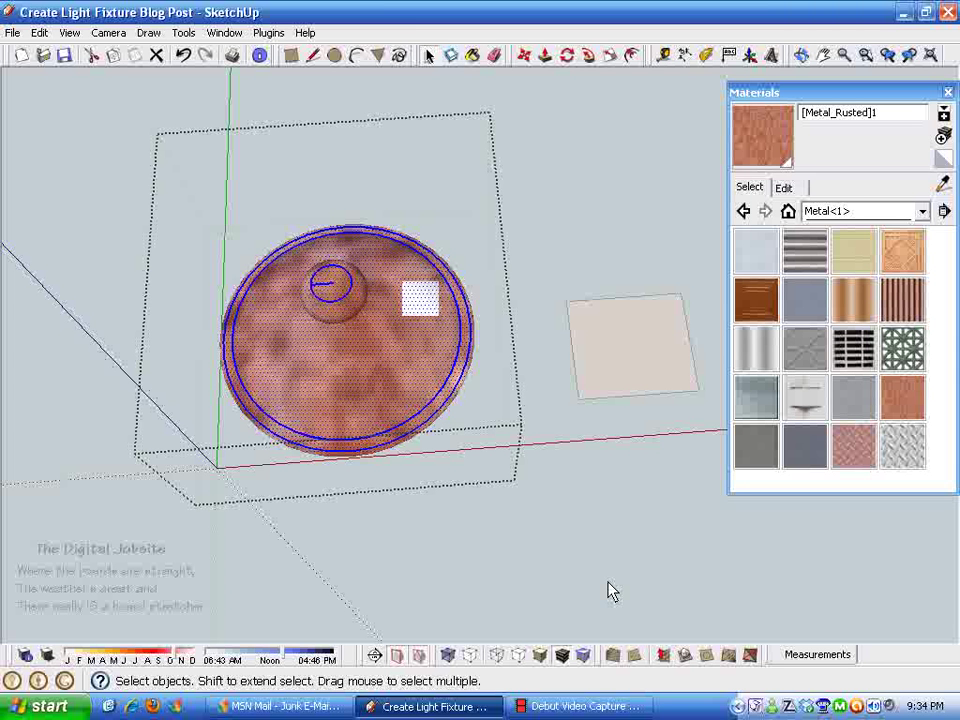
Close the cap group and erase the sample rectangle together with its edges.
middle_click_drag(611, 591, 589, 549)
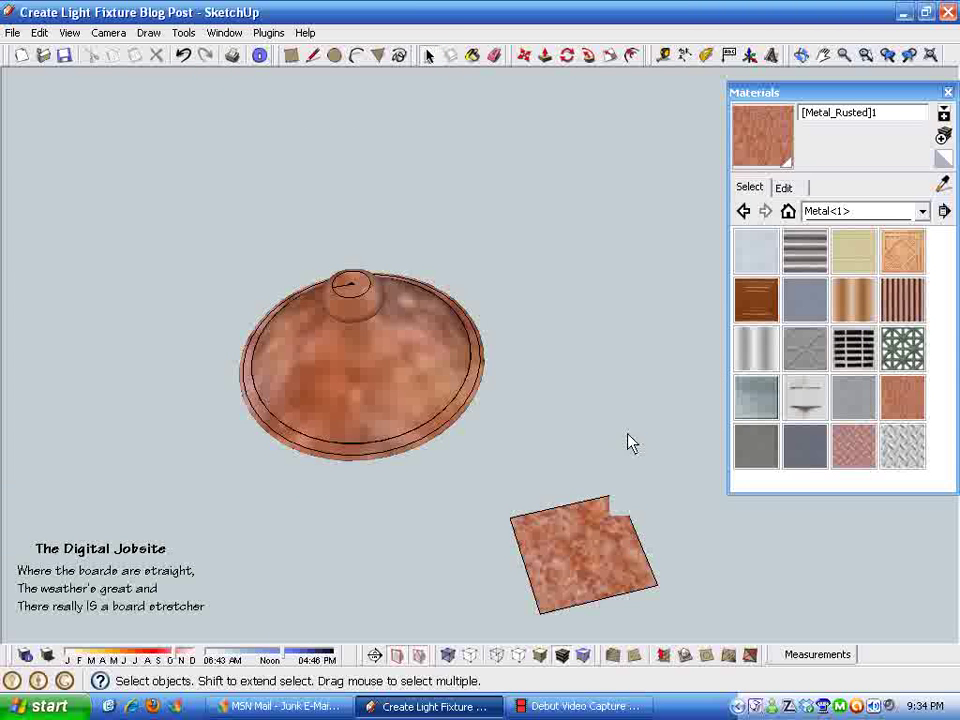
middle_click_drag(628, 443, 666, 349)
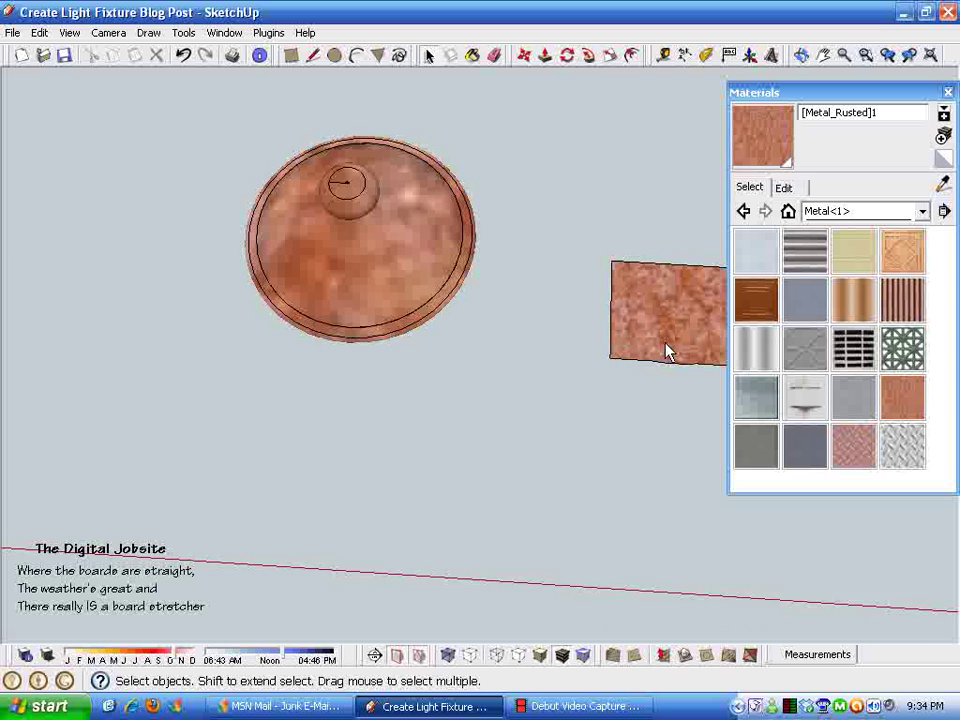
left_click(666, 336)
right_click(660, 318)
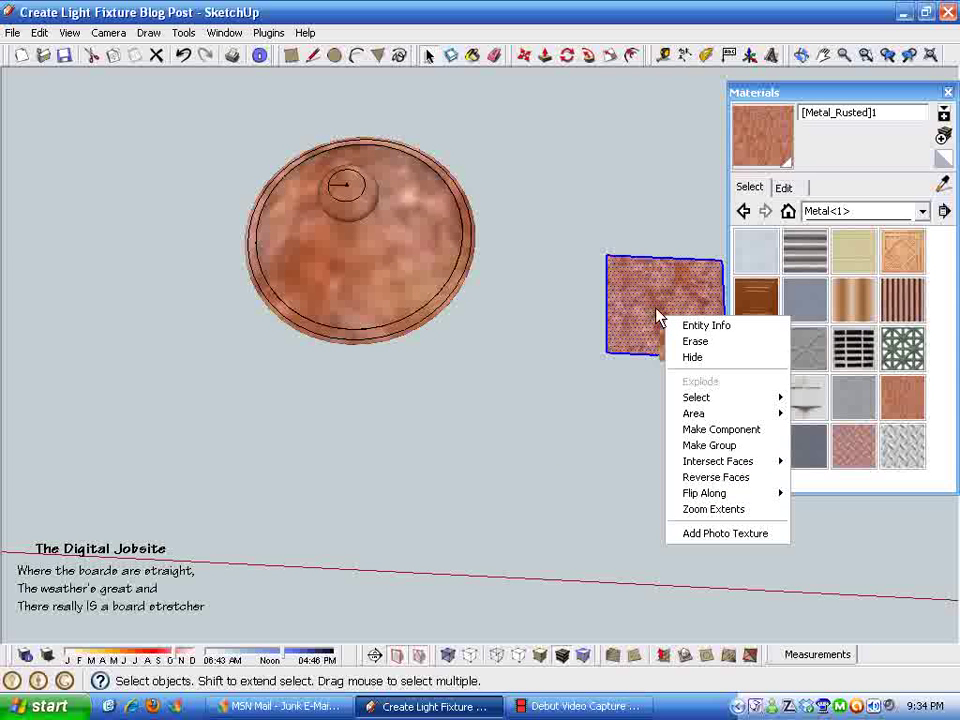
left_click(688, 342)
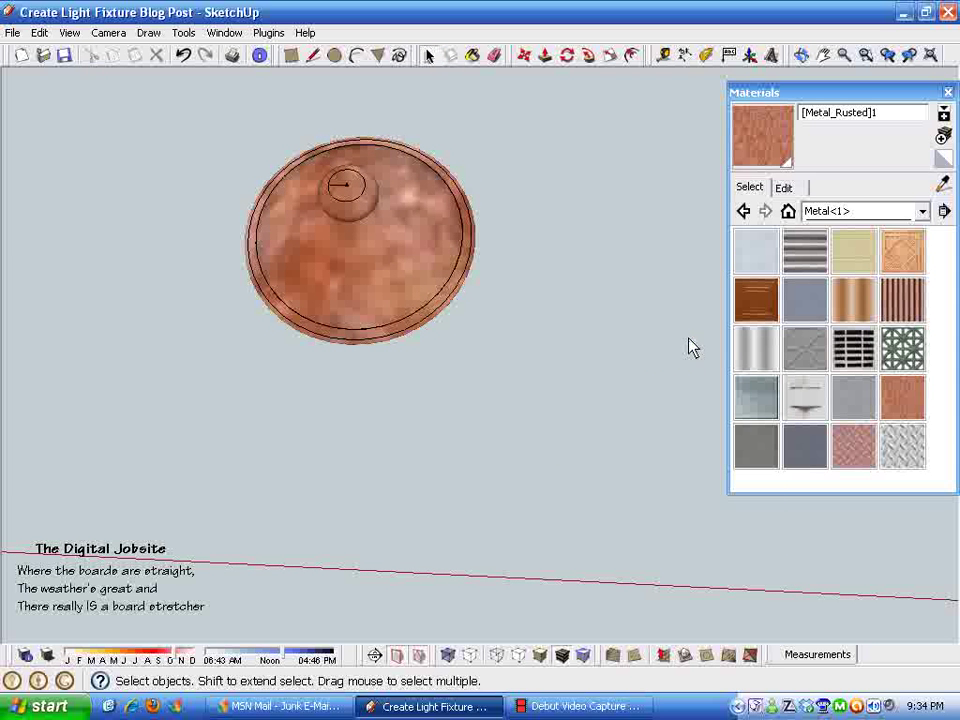
Zoom to the extents of the model and close the Materials window.
middle_click_drag(690, 347, 499, 469)
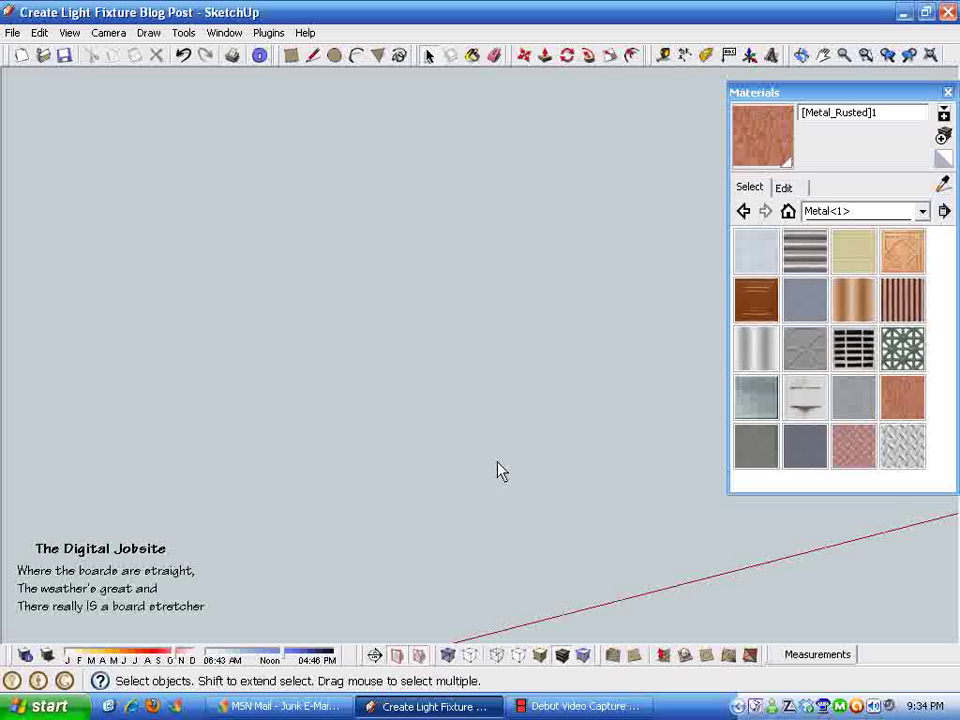
left_click(930, 56)
left_click(947, 92)
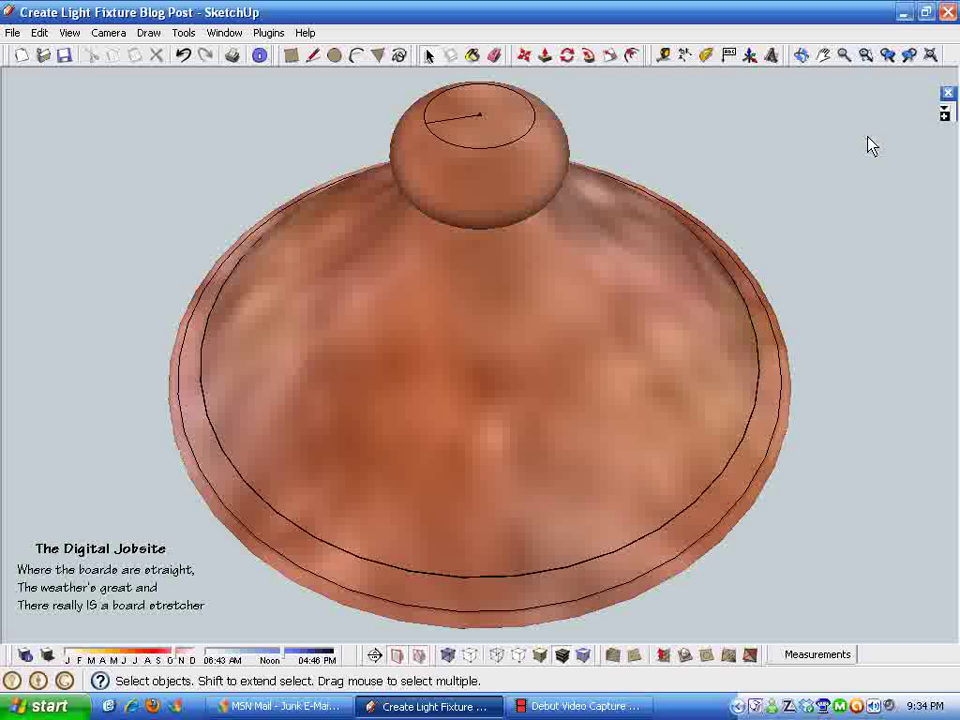
Open the cap group, pull the circular face on its top up 12" to form the stem, and close the group.
scroll(599, 333, "down", 3)
middle_click_drag(599, 333, 489, 373)
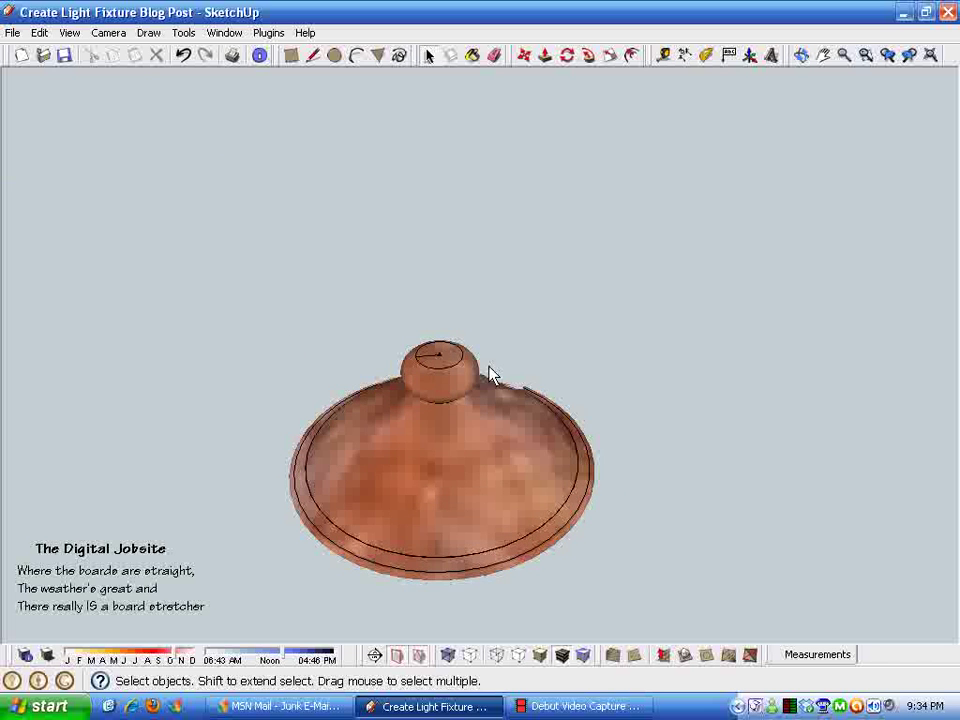
double_click(466, 448)
left_click(466, 445)
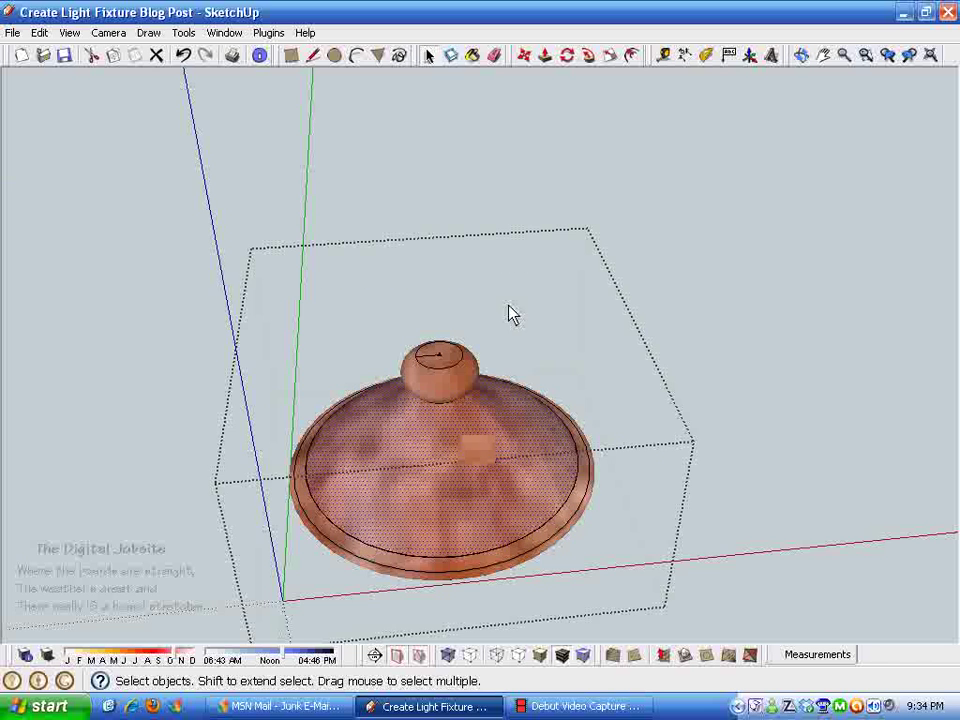
scroll(554, 176, "down", 1)
left_click(545, 56)
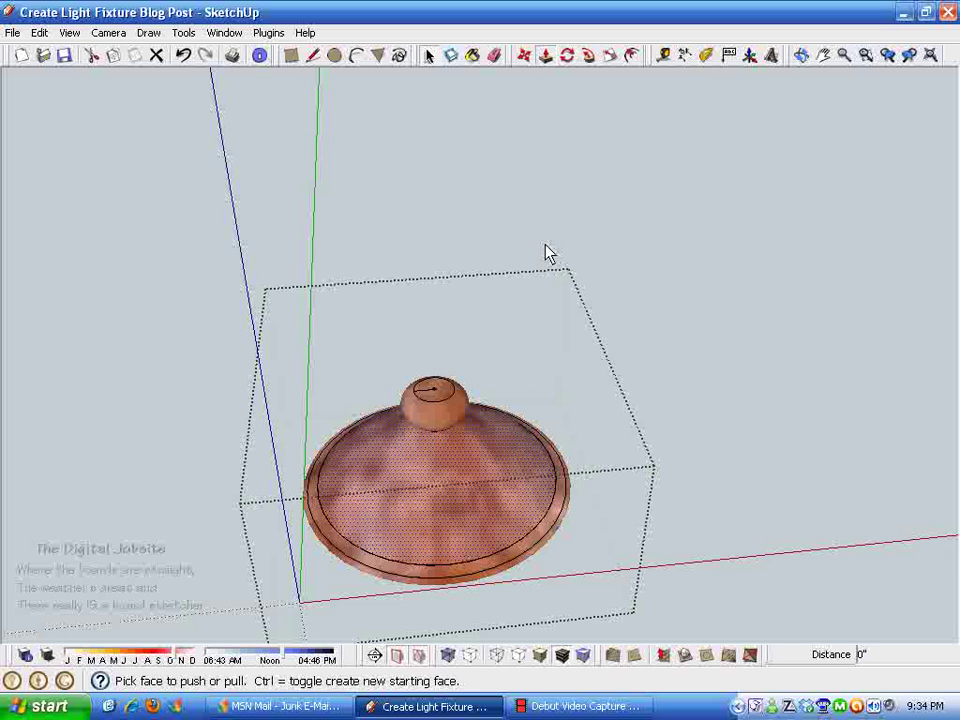
left_click_drag(443, 399, 428, 140)
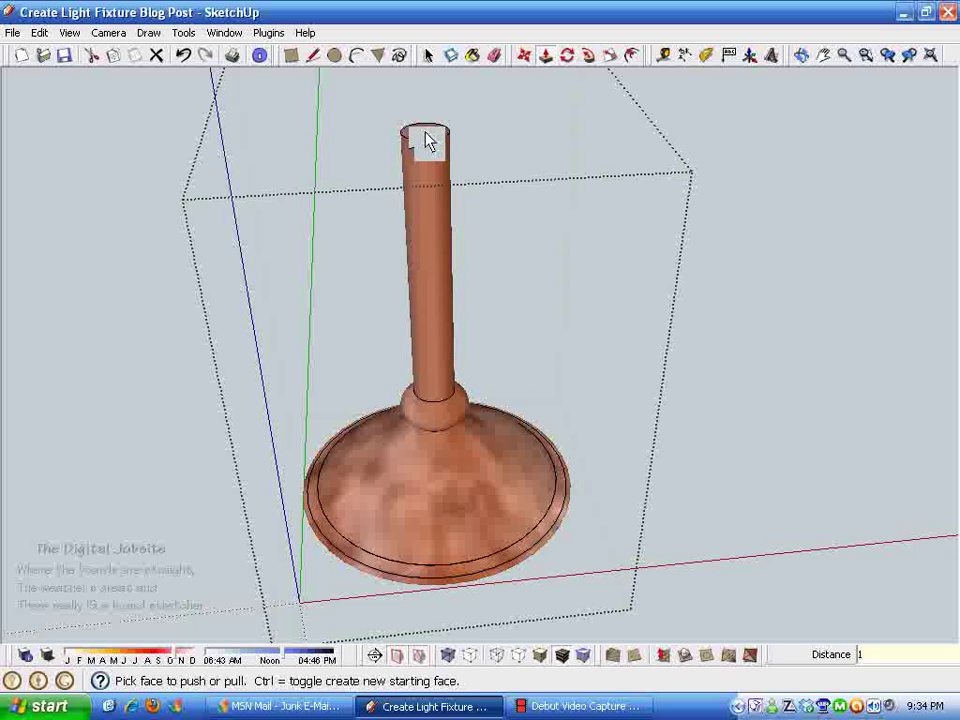
double_click(428, 141)
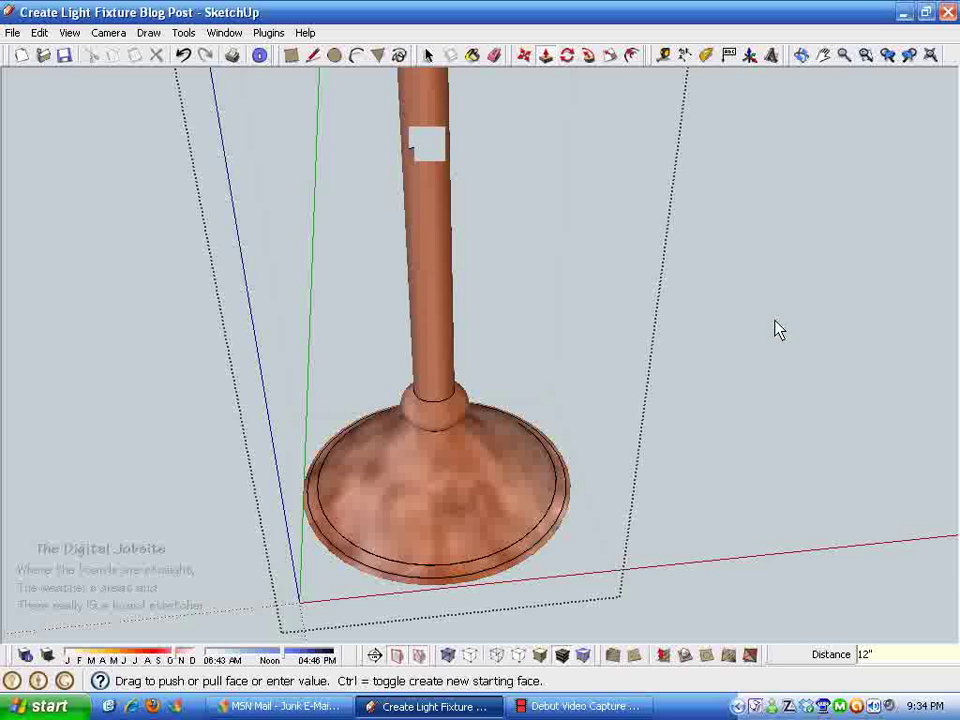
key("space")
Reopen the fixture group and copy the cap geometry at the base of the stem, without the stem.
scroll(773, 337, "down", 5)
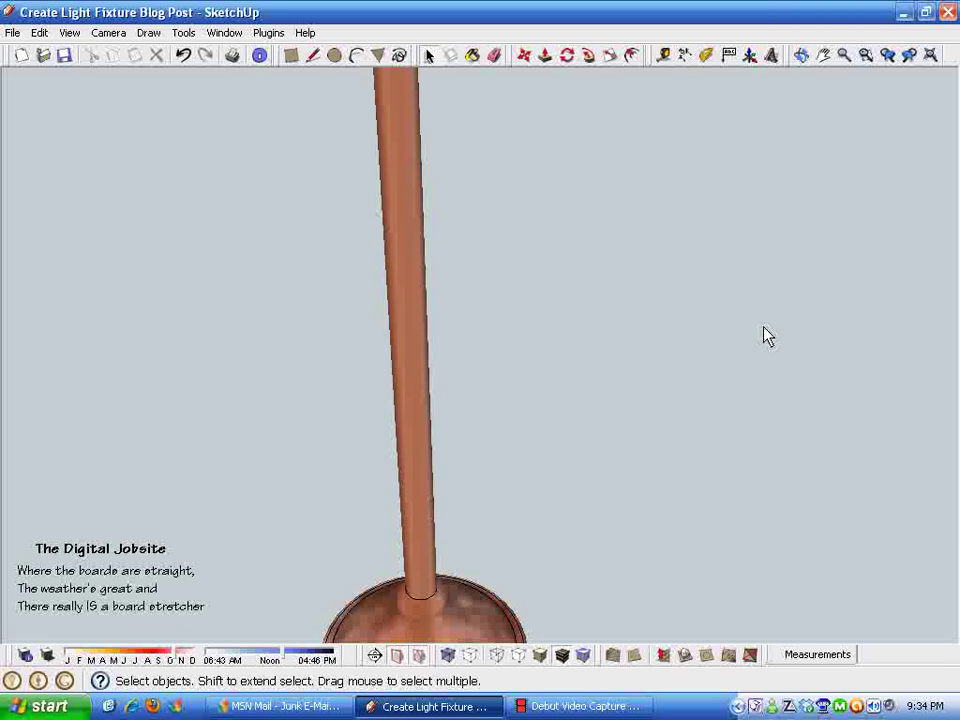
scroll(762, 327, "down", 2)
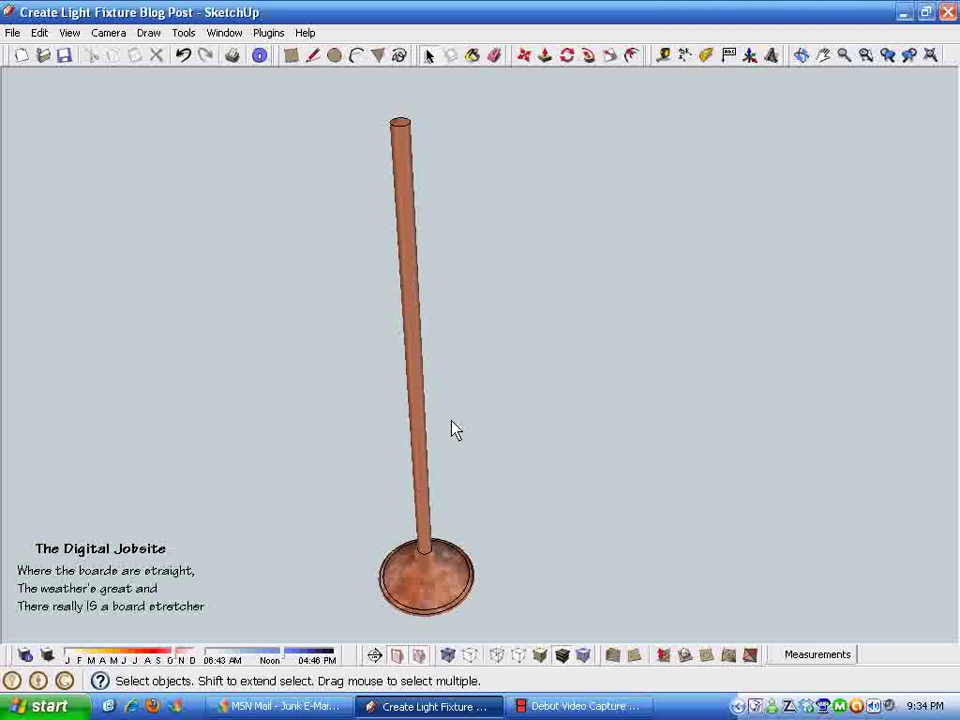
left_click(448, 594)
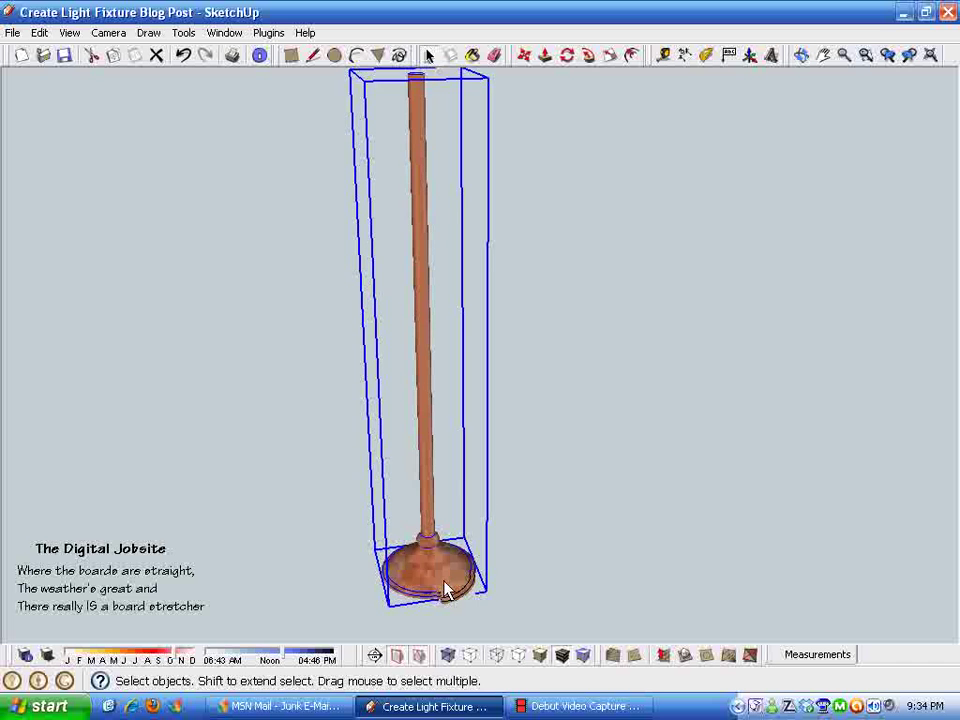
scroll(443, 580, "up", 2)
double_click(440, 566)
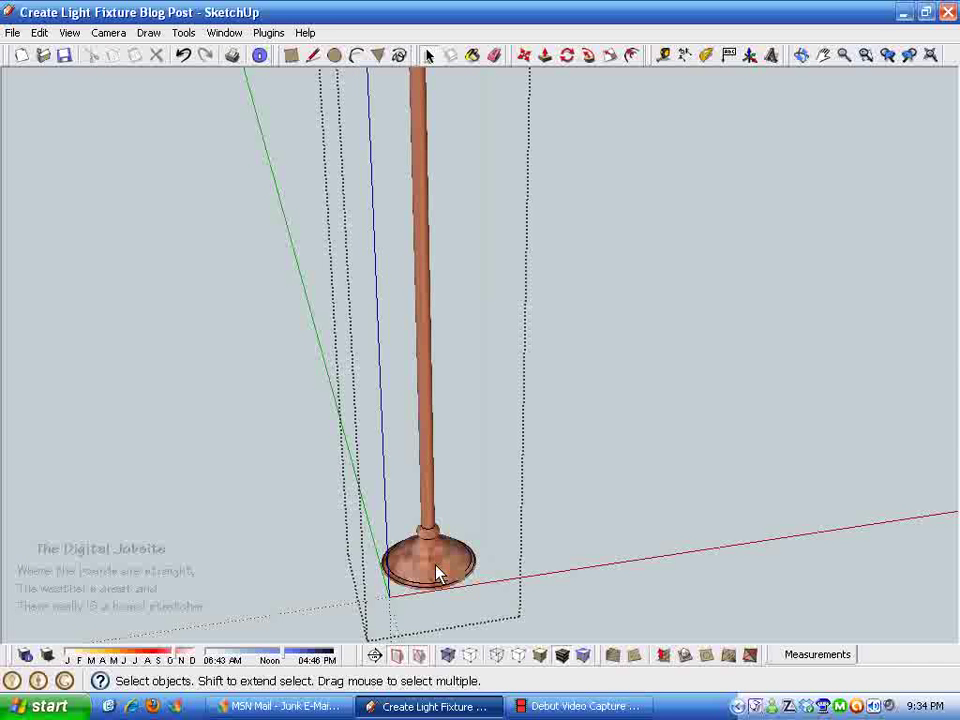
left_click_drag(330, 484, 504, 627)
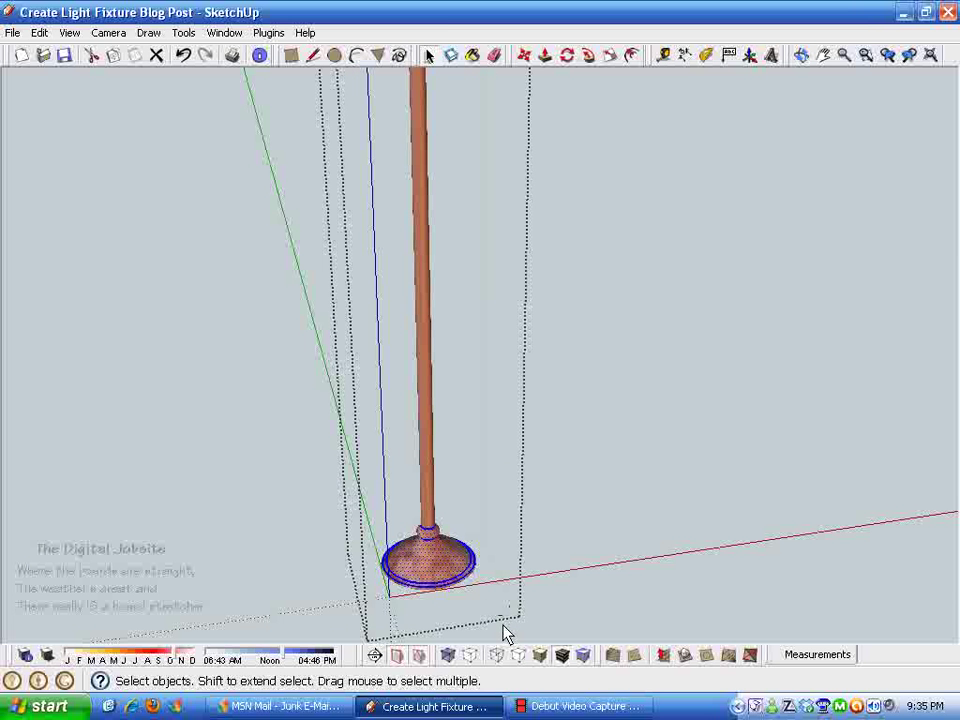
left_click(112, 56)
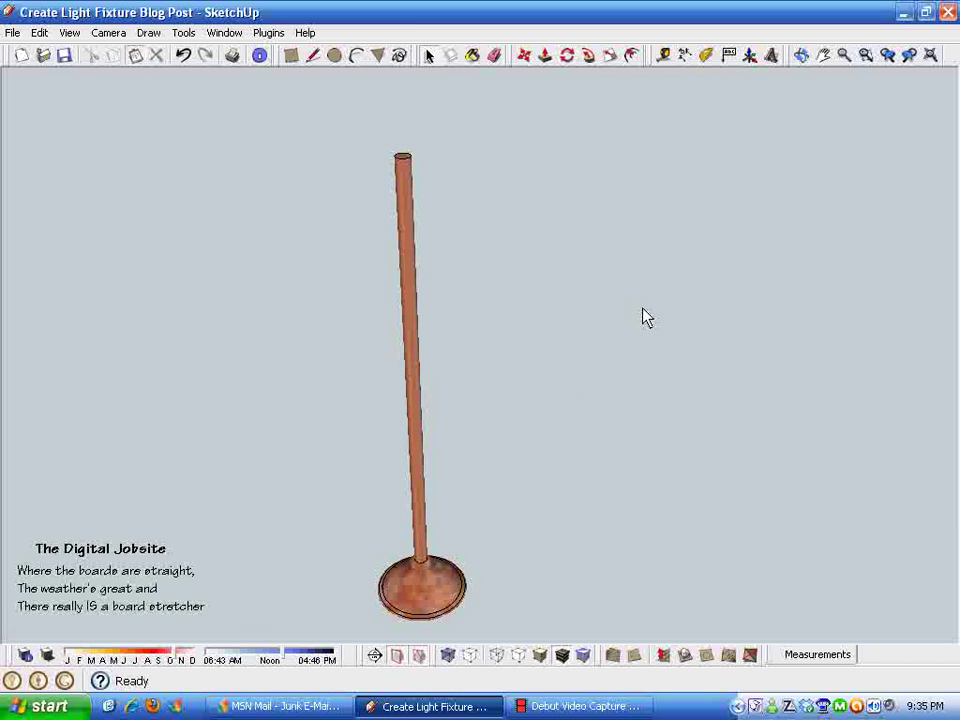
Close the group and paste the copied cap geometry at the free end of the stem.
left_click(135, 56)
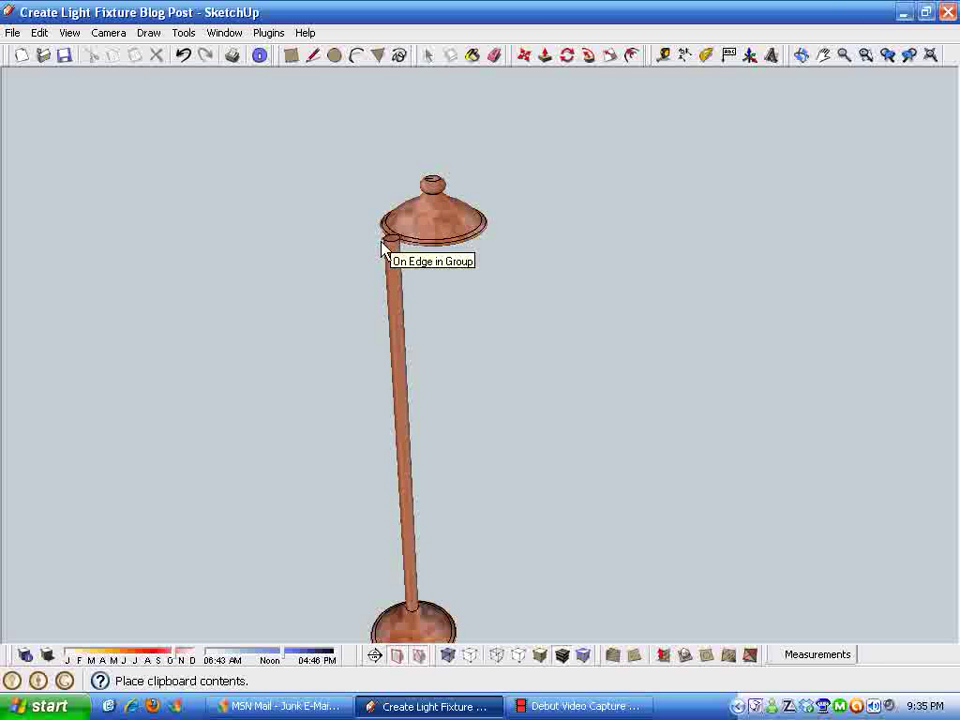
left_click(385, 242)
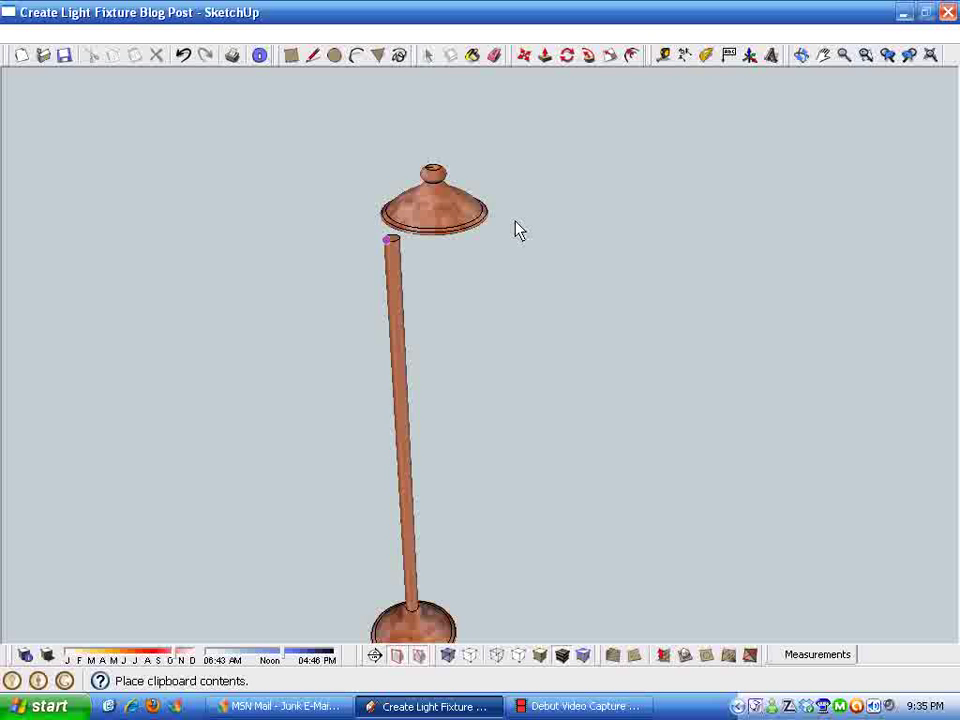
left_click(520, 231)
left_click(420, 231)
left_click(476, 265)
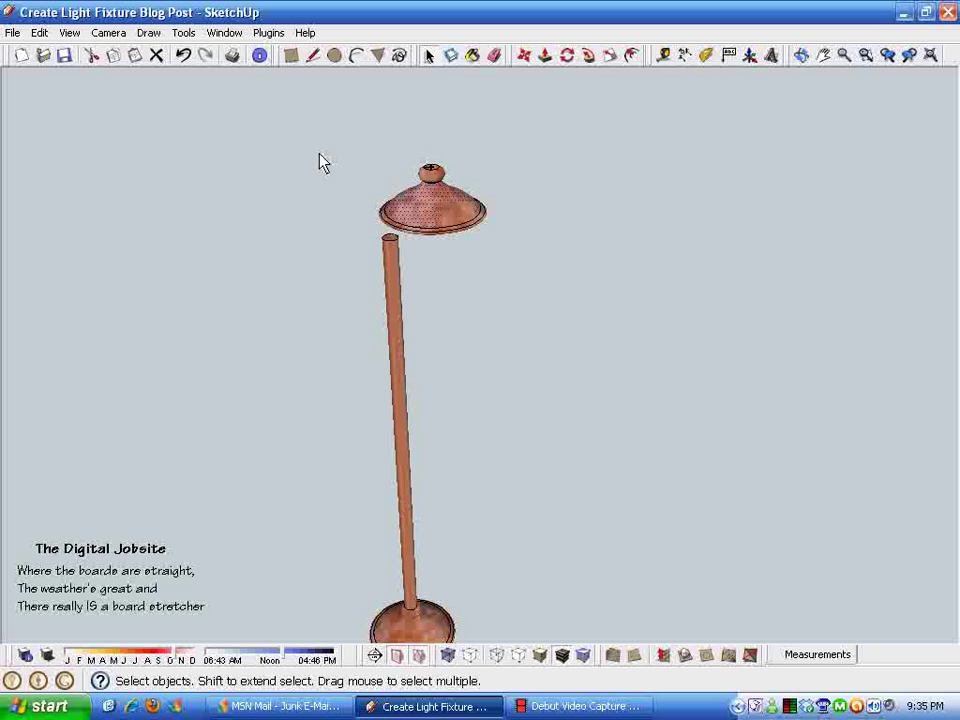
Select all of the pasted cap's geometry and make it a group.
left_click_drag(323, 157, 534, 273)
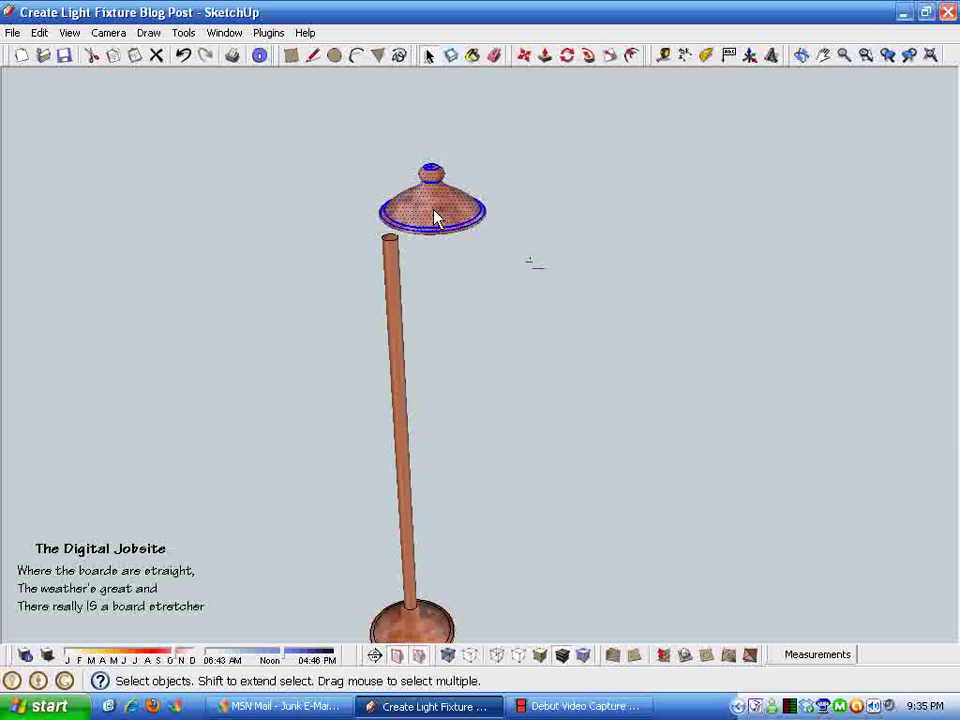
right_click(437, 214)
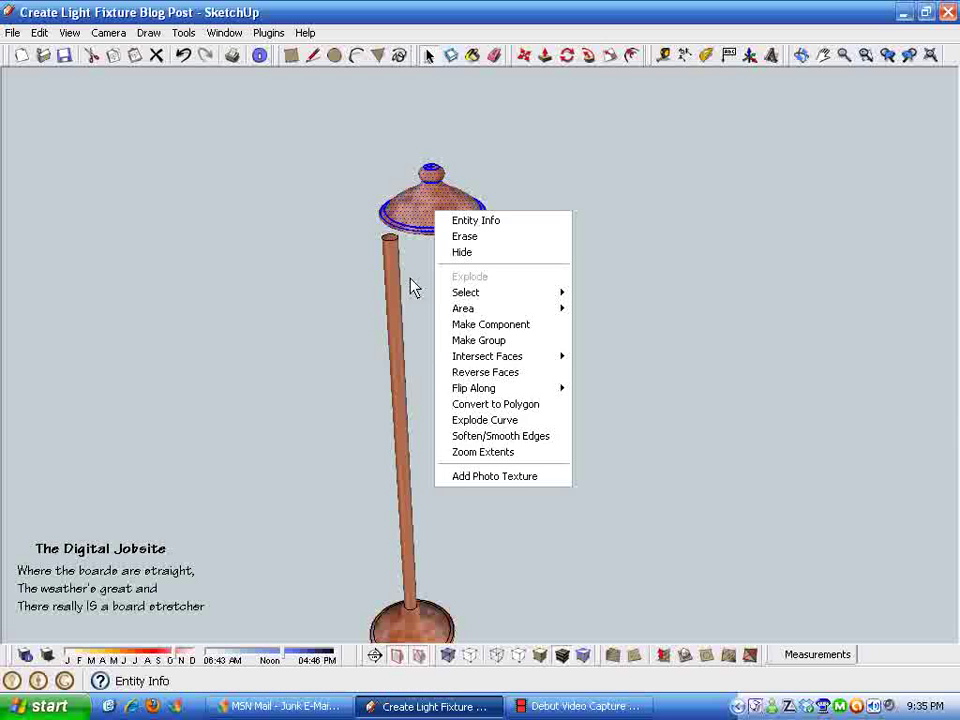
left_click(490, 341)
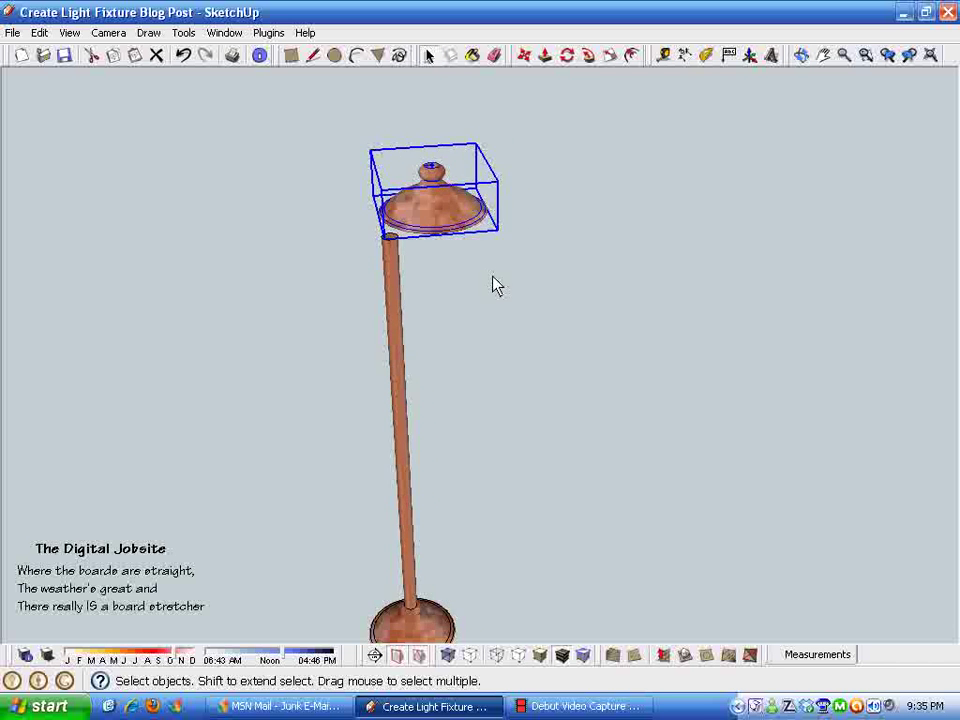
Flip the pasted cap group upside down with a blue-axis scale of -1.00.
scroll(456, 281, "up", 6)
middle_click_drag(652, 340, 560, 130)
left_click(610, 57)
middle_click_drag(604, 486, 480, 469)
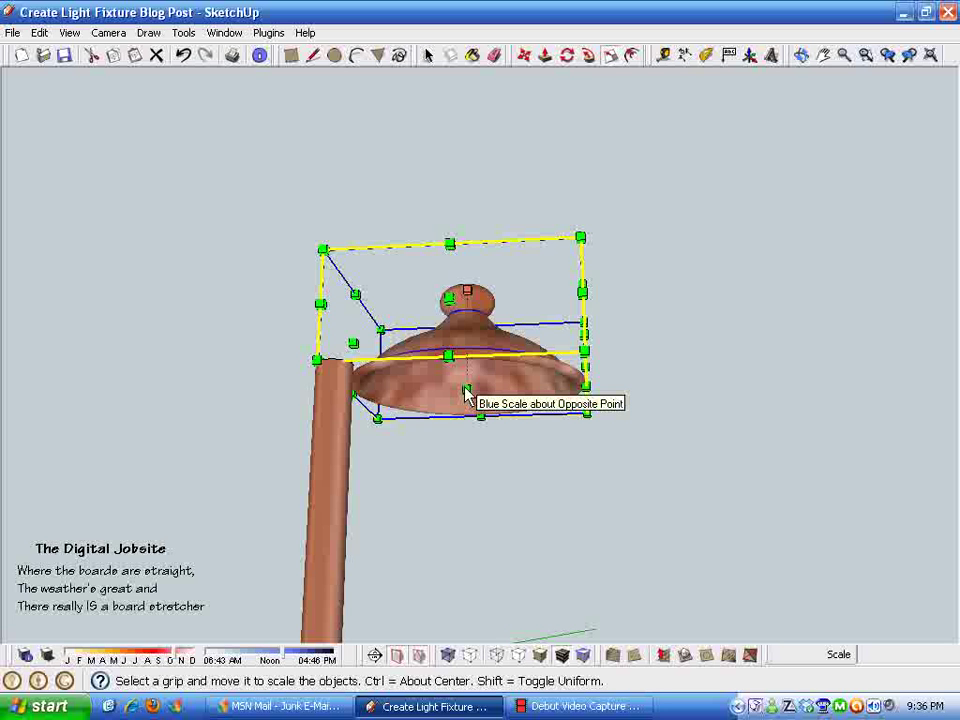
left_click_drag(466, 391, 478, 204)
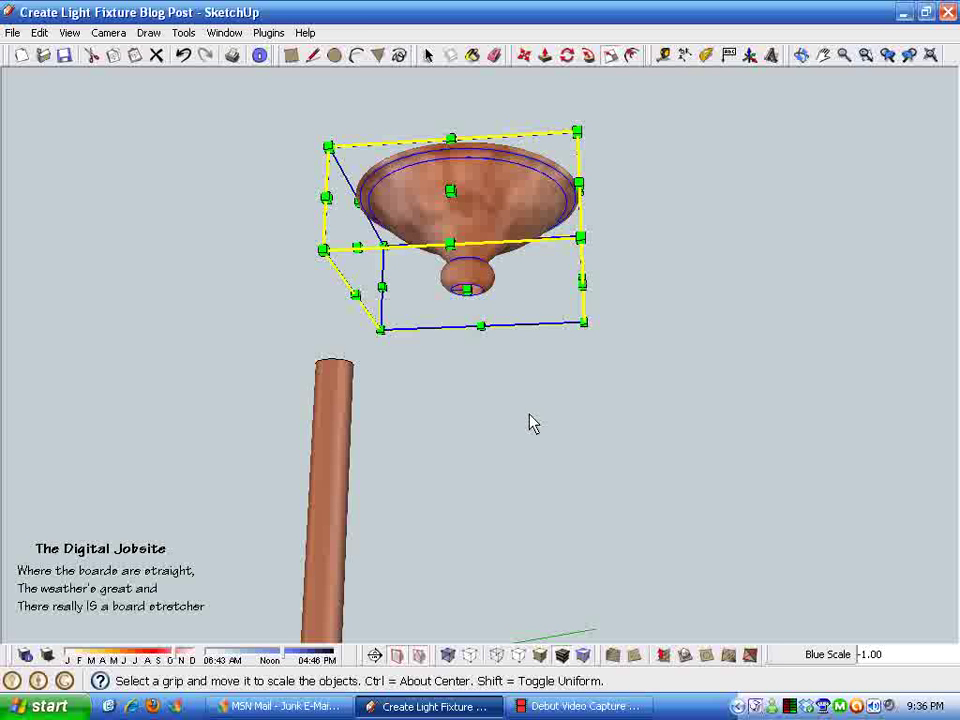
Scale the flipped cap group about its center to 1.50,1.50 along the red and green axes.
middle_click_drag(414, 433, 435, 520)
middle_click_drag(425, 508, 612, 333)
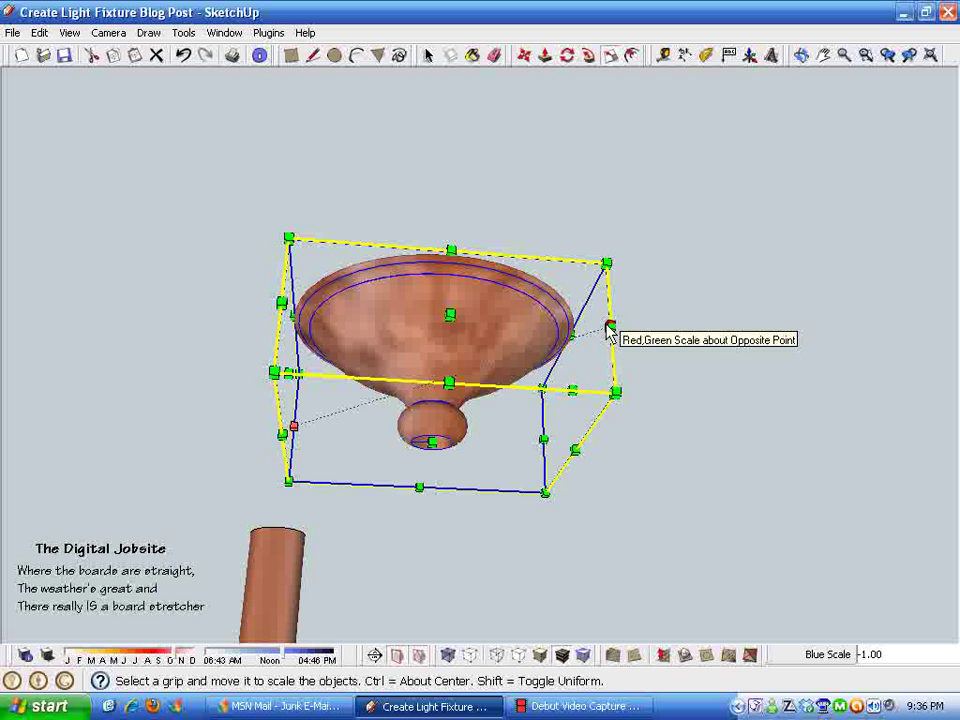
key("ctrl")
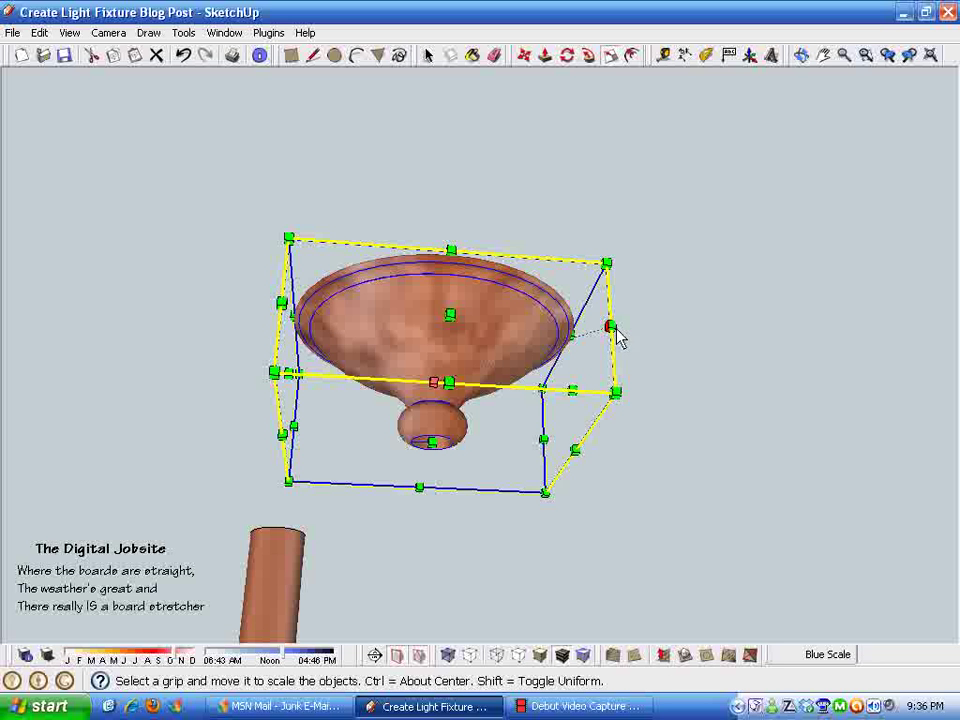
left_click_drag(619, 334, 724, 309)
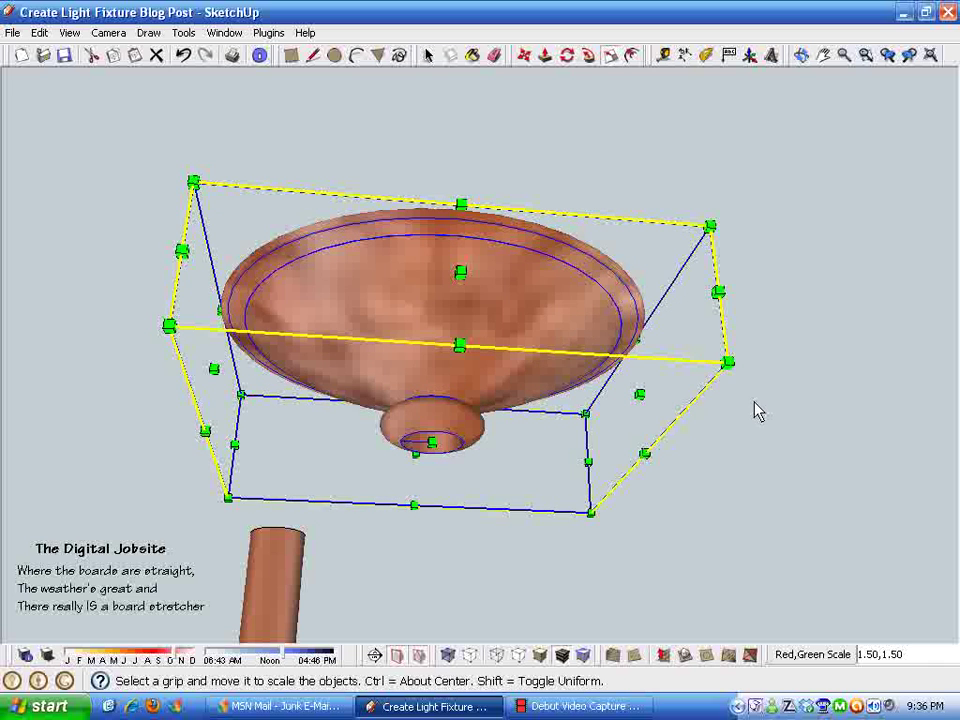
middle_click_drag(812, 430, 465, 226)
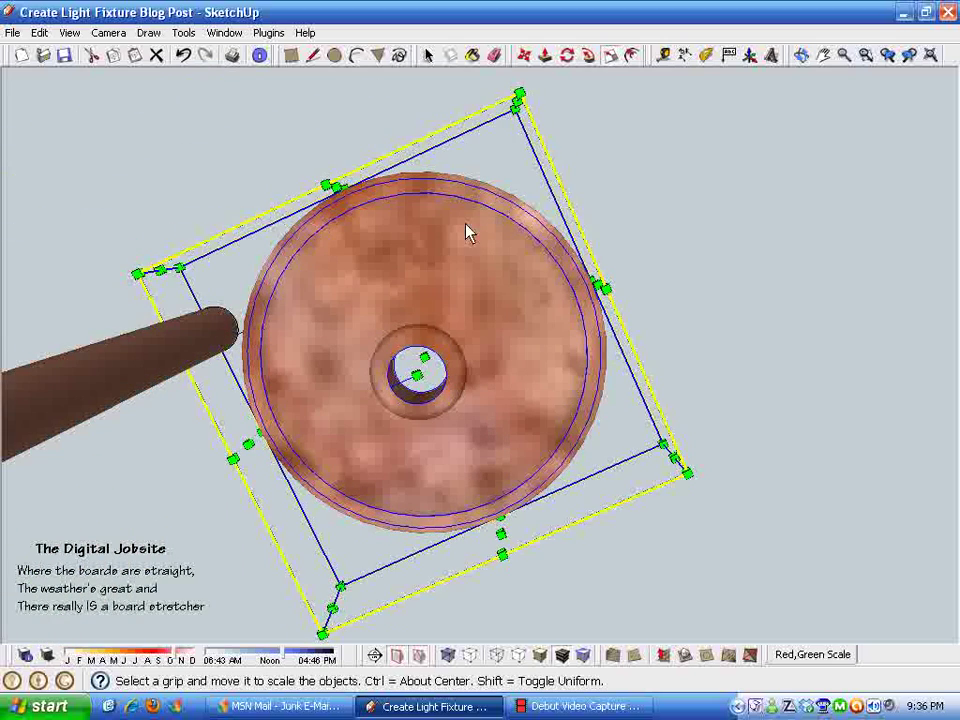
key("space")
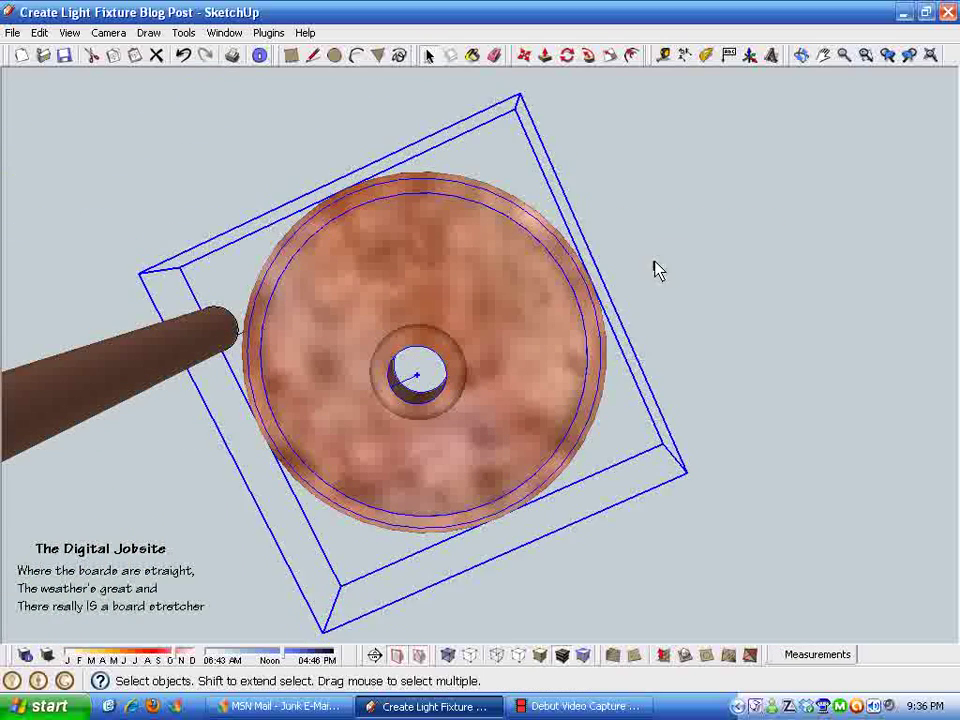
Open the enlarged cap group, select the circular opening in its knob with the inner wall, and start the Scale tool.
left_click(655, 262)
left_click(462, 349)
mouse_move(464, 354)
middle_mouse_down()
mouse_move(486, 364)
mouse_move(467, 369)
middle_mouse_up()
scroll(486, 300, "up", 5)
scroll(481, 335, "down", 5)
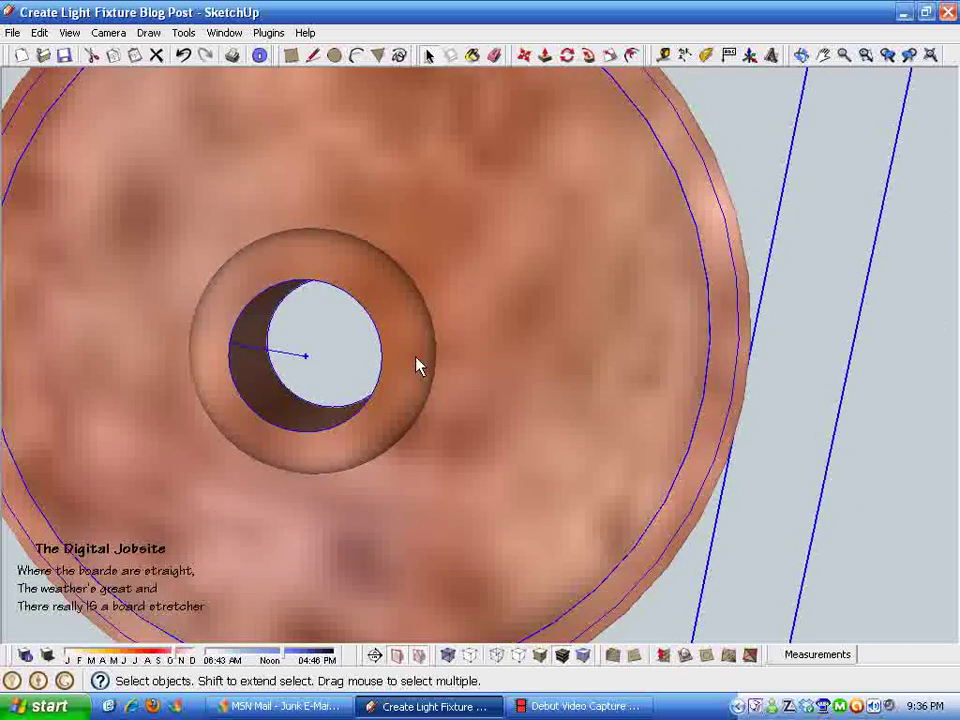
scroll(255, 288, "up", 2)
middle_click_drag(289, 310, 373, 254)
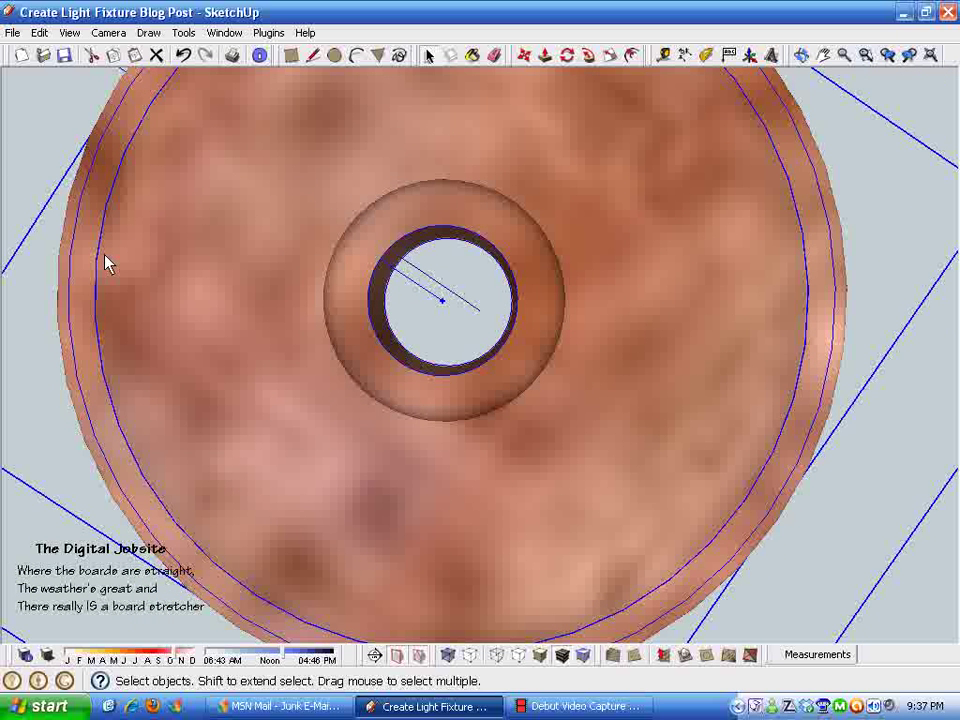
double_click(731, 253)
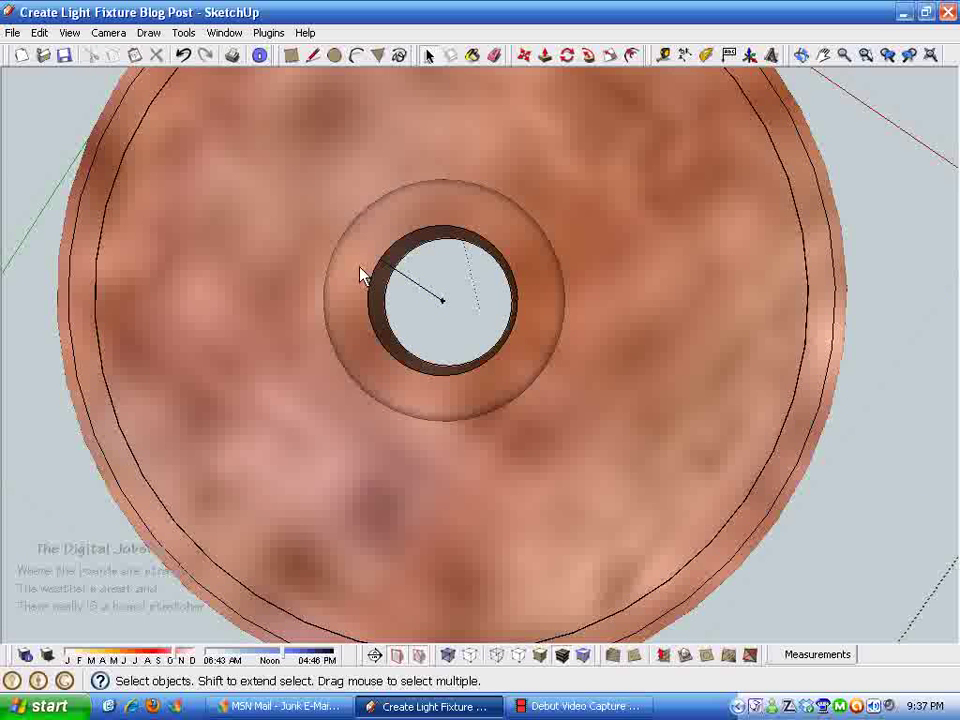
left_click_drag(349, 228, 538, 396)
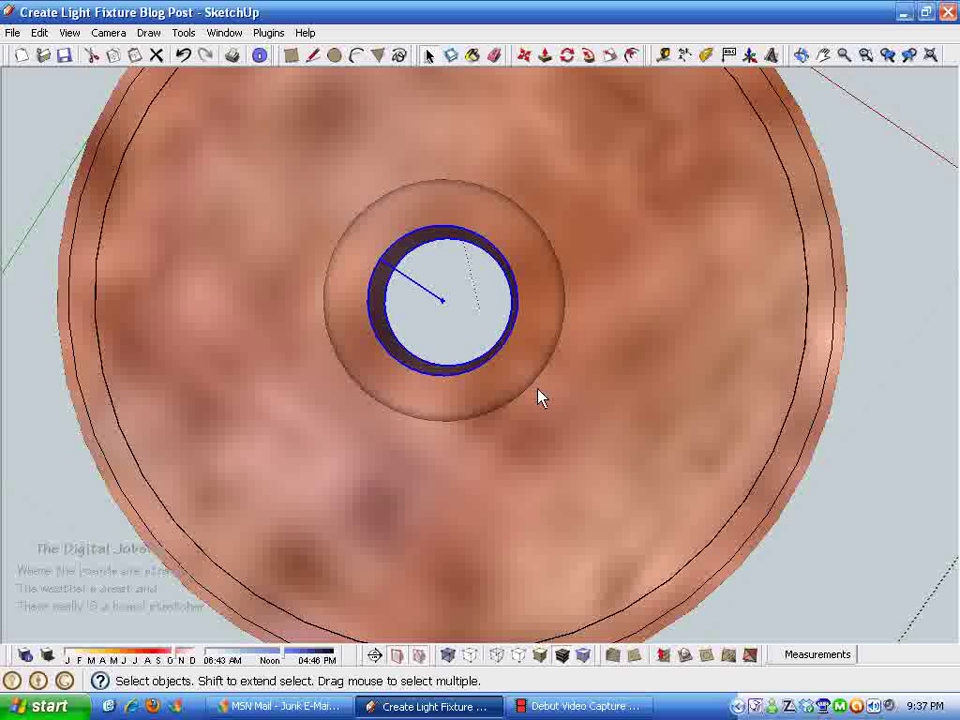
left_click(609, 56)
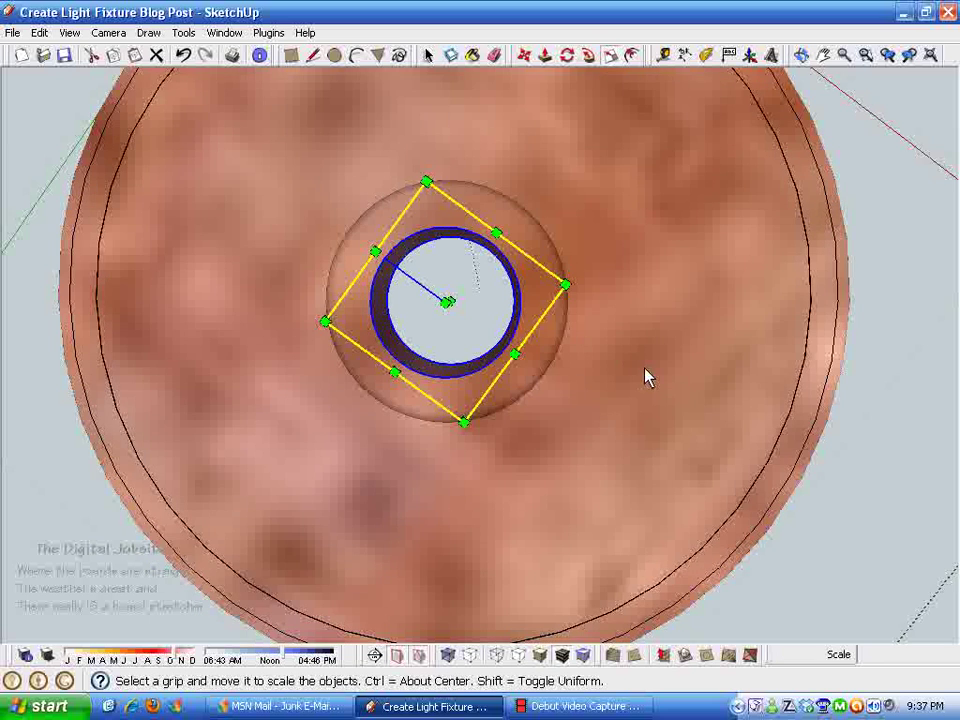
middle_click_drag(645, 377, 583, 362)
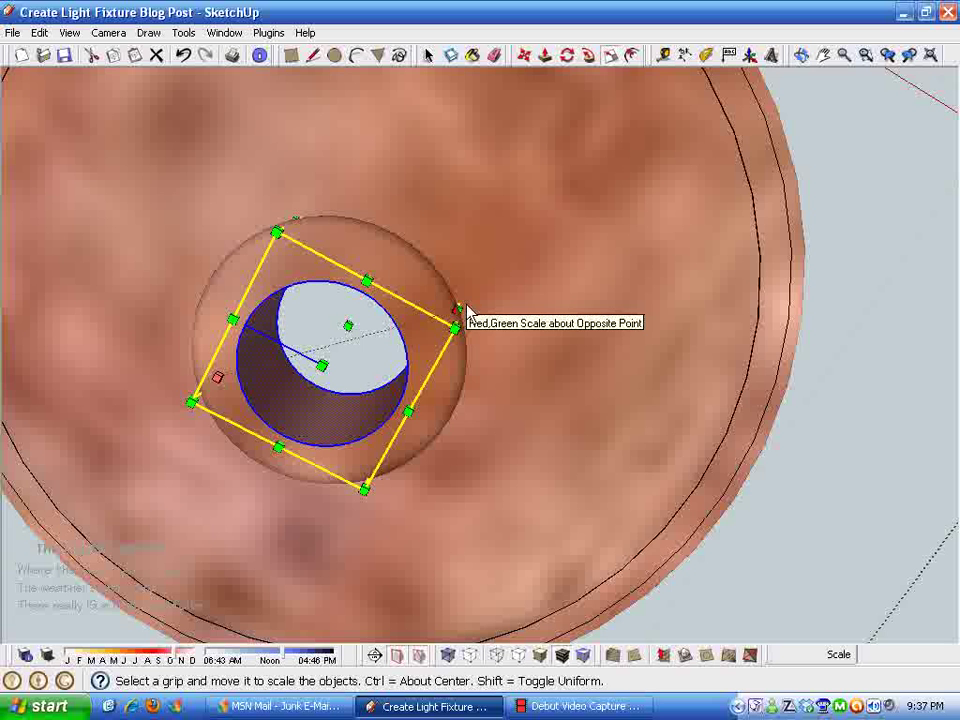
Try to shrink the knob's opening about its center along the red and green axes, and undo the scaling.
key("ctrl")
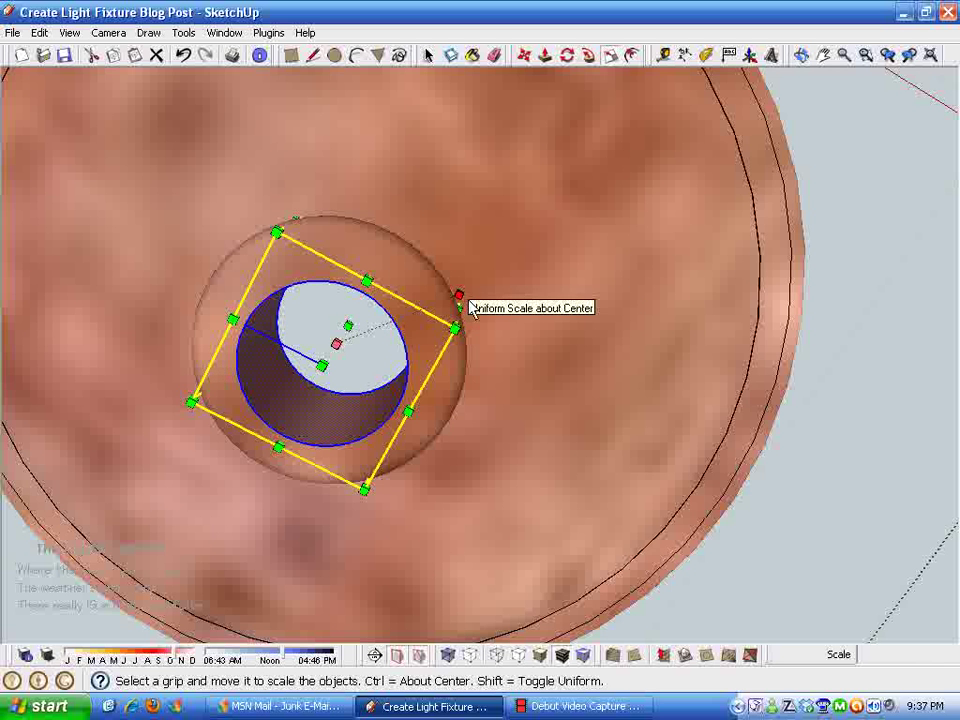
left_click_drag(462, 300, 454, 326, "ctrl")
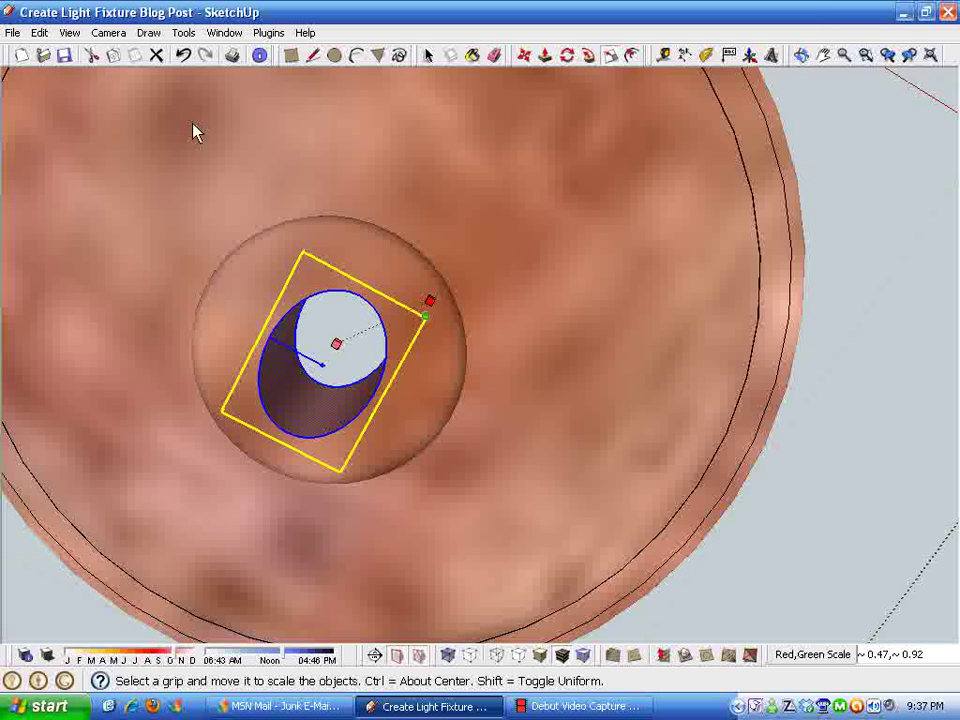
left_click(183, 55)
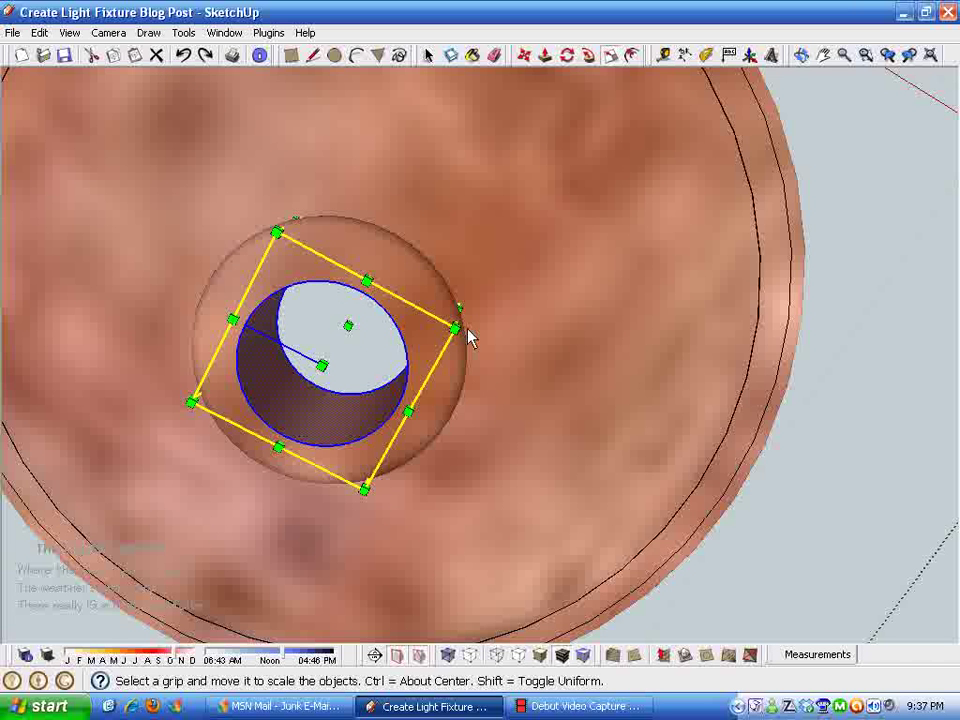
Scale the knob's opening down again along the red and green axes, entering a factor of .5,.5.
key("ctrl")
left_click_drag(458, 318, 405, 343)
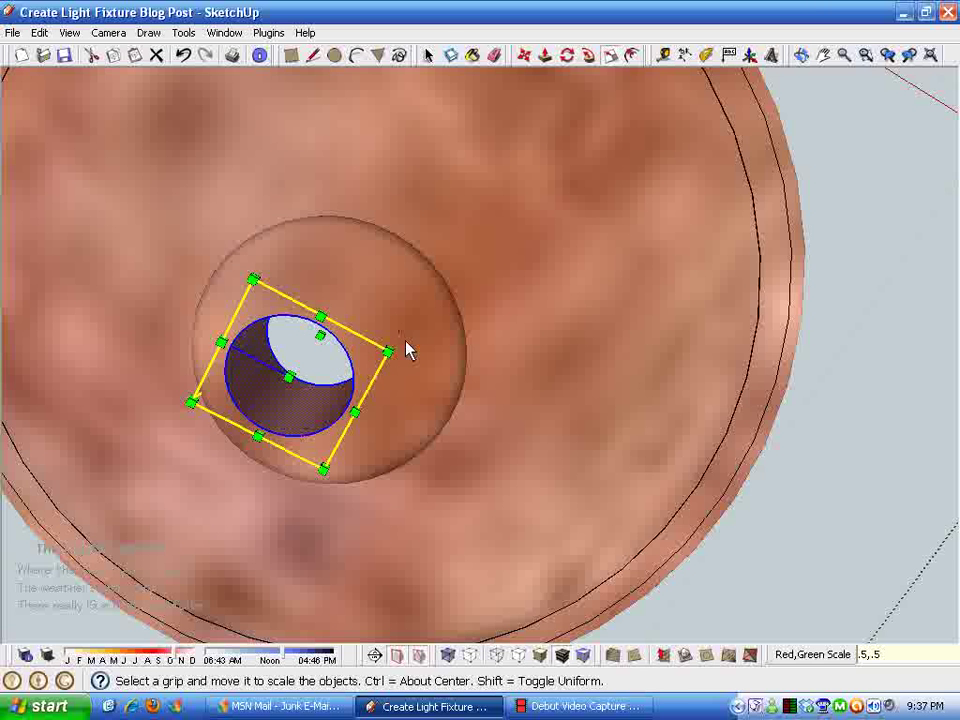
key("Return")
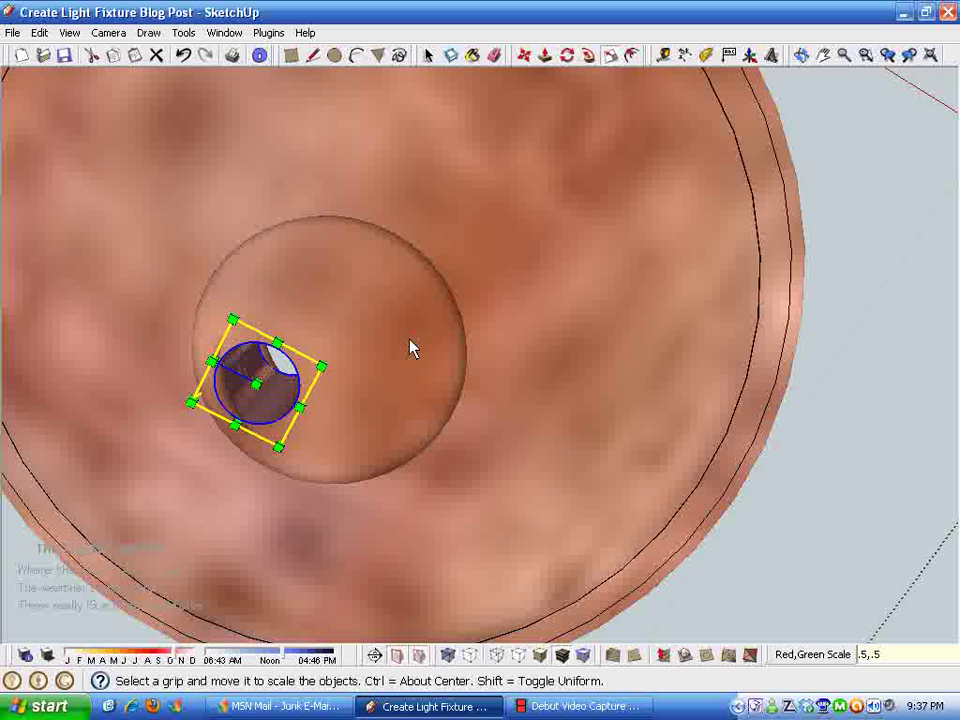
Undo the off-center scaling of the knob's opening and rescale it about its center to .5,.5 along the red and green axes.
left_click(186, 56)
middle_click_drag(460, 378, 456, 326)
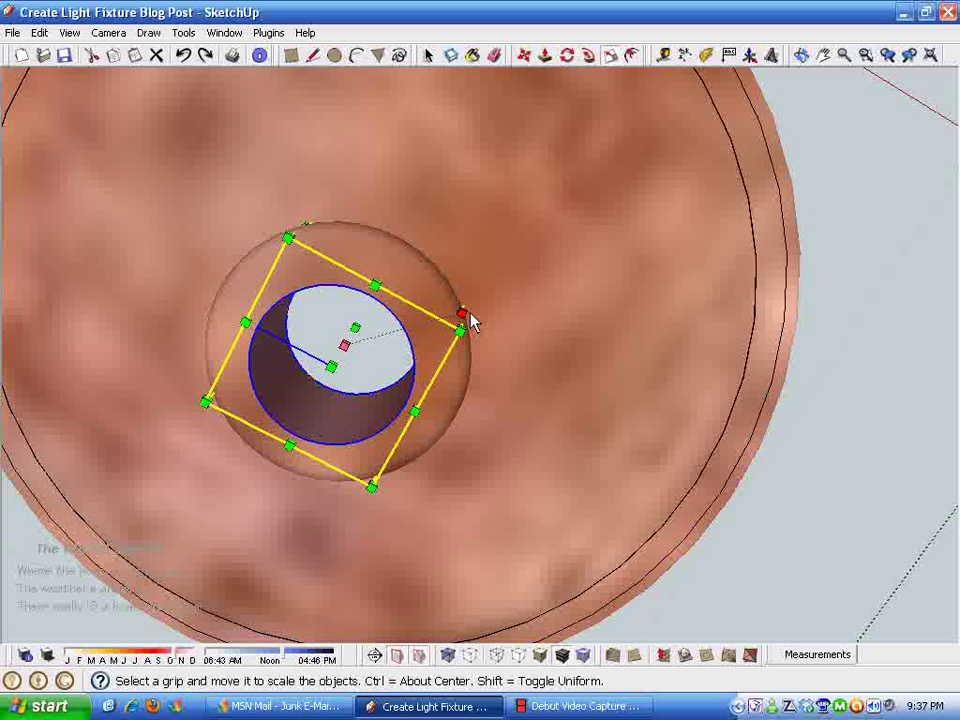
left_click_drag(435, 338, 396, 338)
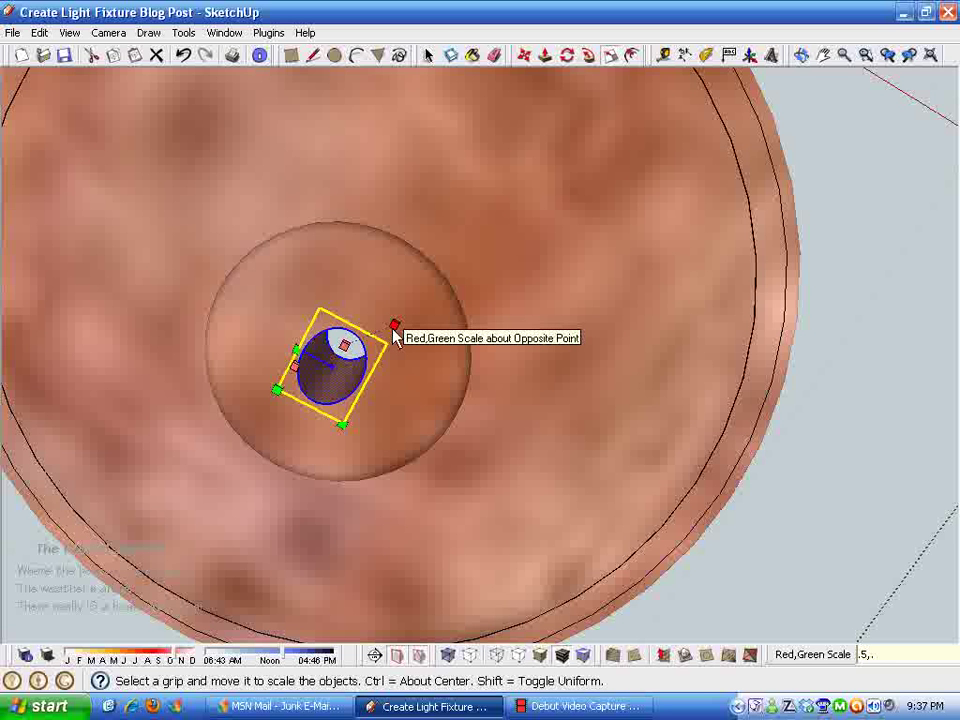
key("Return")
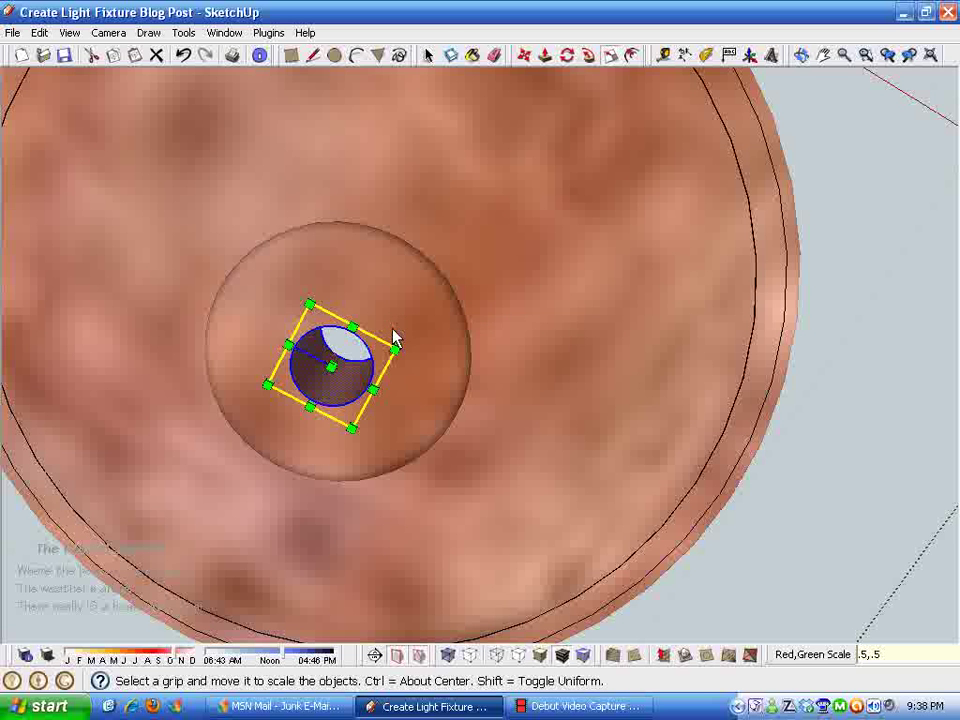
key("space")
Move the enlarged cap by the center of its knob opening onto the free end of the stem.
scroll(649, 436, "down", 3)
middle_click_drag(649, 436, 118, 189)
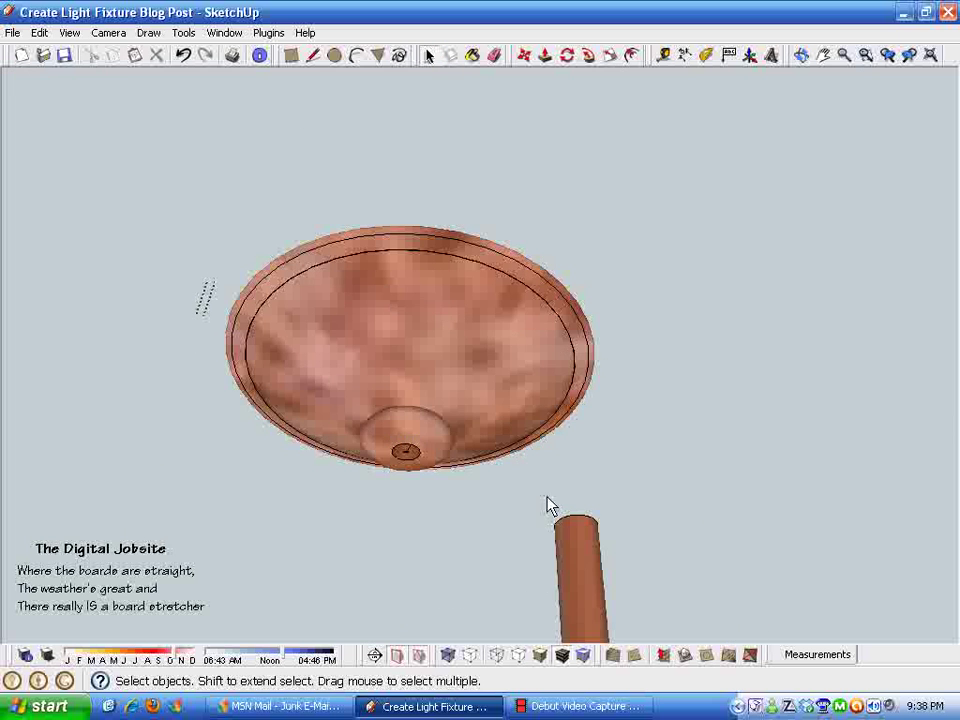
middle_click_drag(501, 583, 401, 336)
left_click(401, 336)
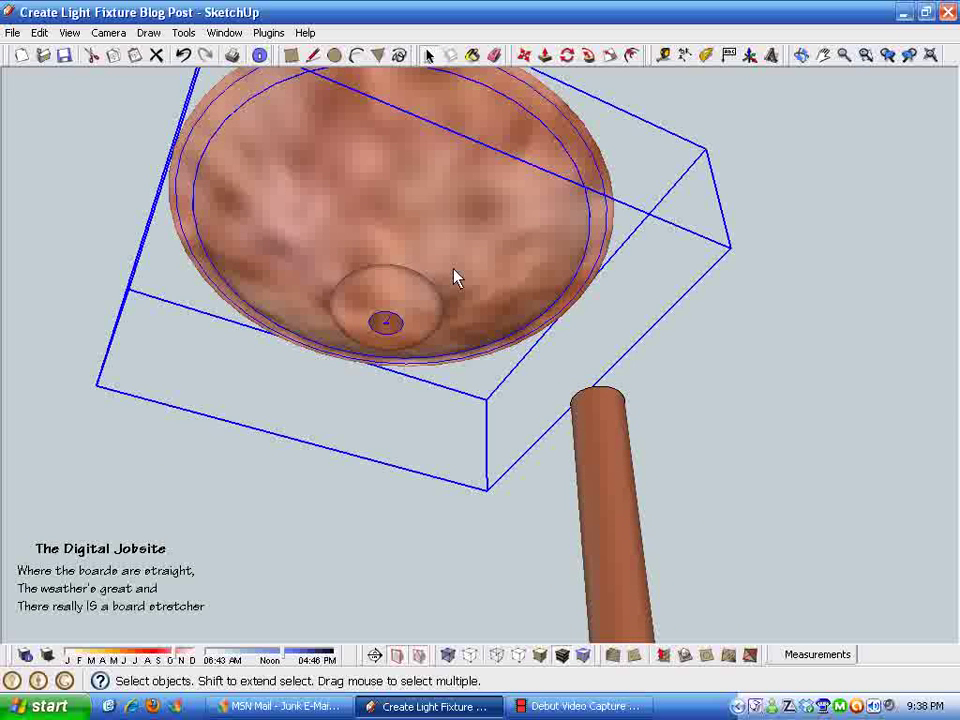
left_click(524, 57)
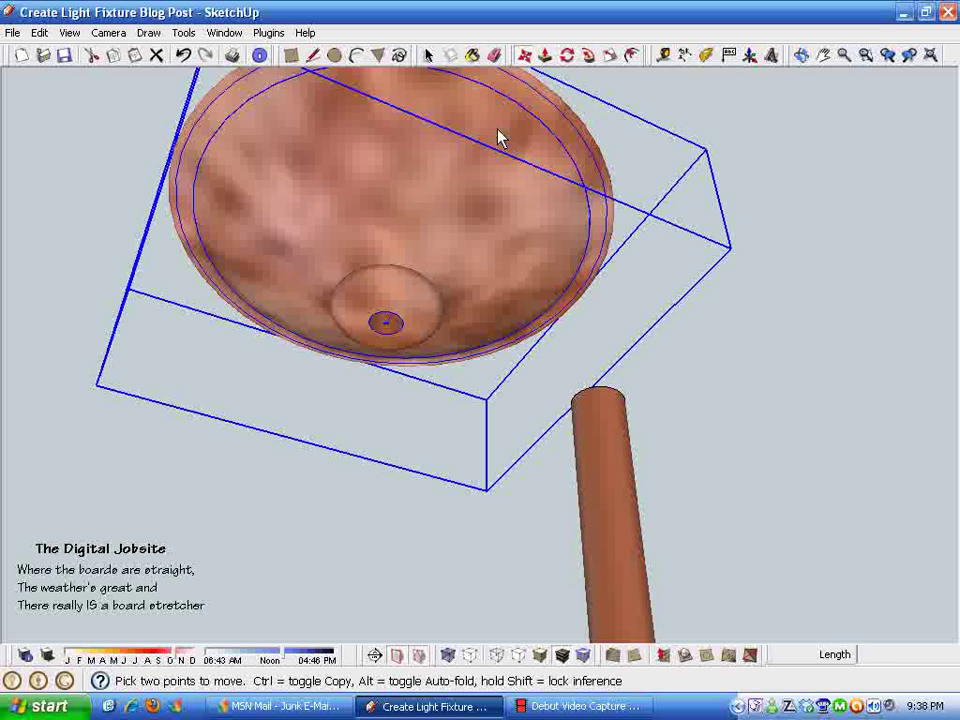
left_click(386, 324)
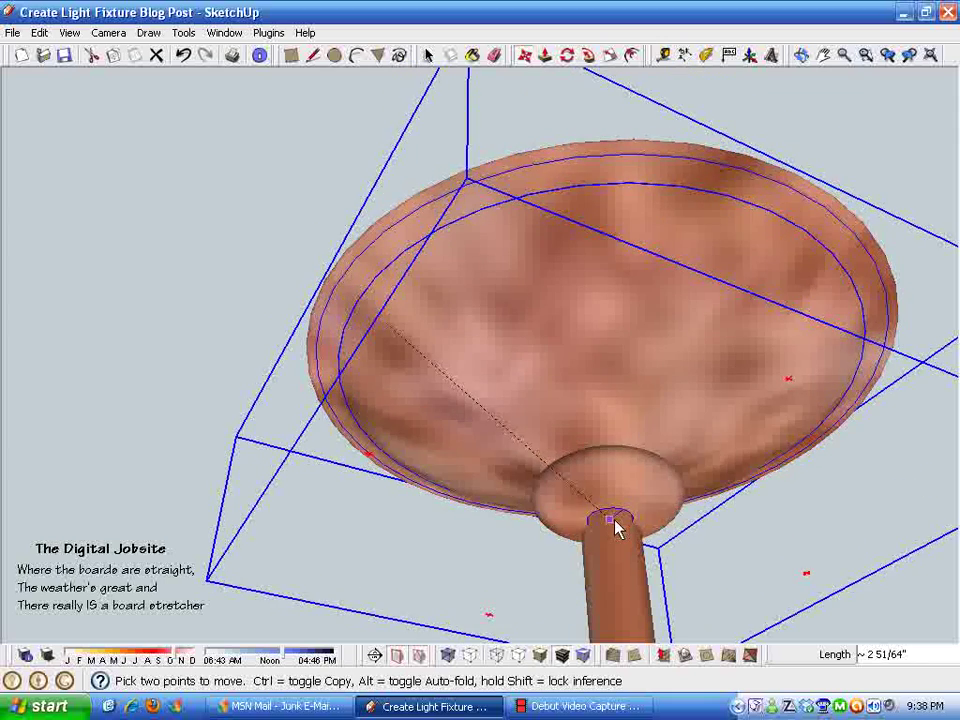
left_click(612, 545)
Examine where the stem's end meets the cap's opening, opening and closing the cap group to check inside.
middle_click_drag(572, 425, 614, 360)
middle_click_drag(606, 430, 577, 356)
scroll(591, 300, "up", 5)
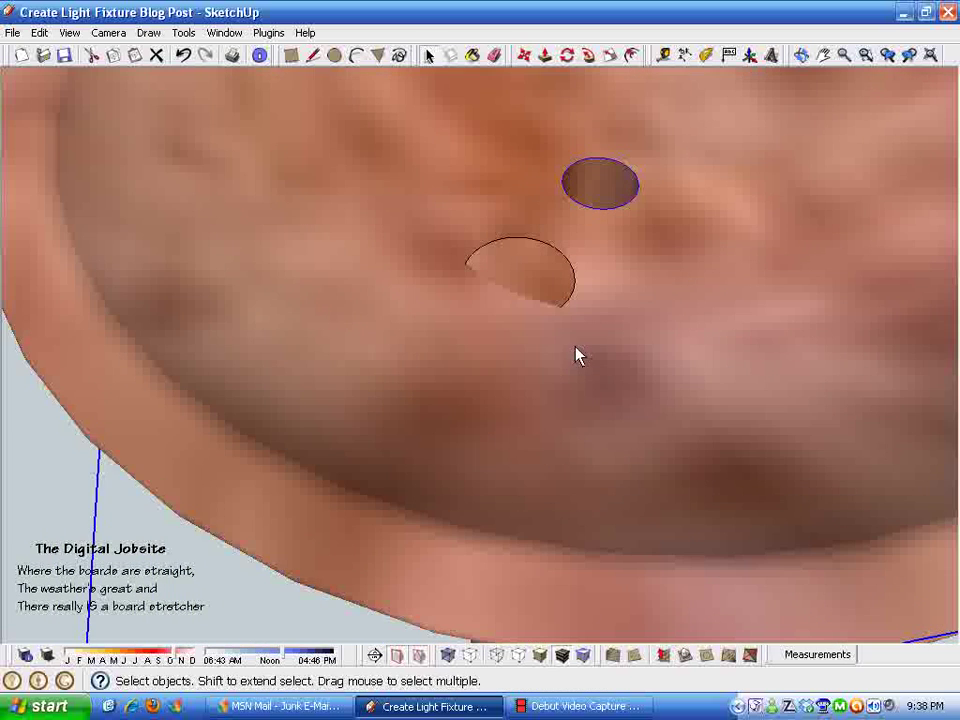
left_click(37, 533)
left_click(528, 277)
double_click(533, 272)
middle_click_drag(533, 271, 548, 300)
scroll(544, 250, "down", 8)
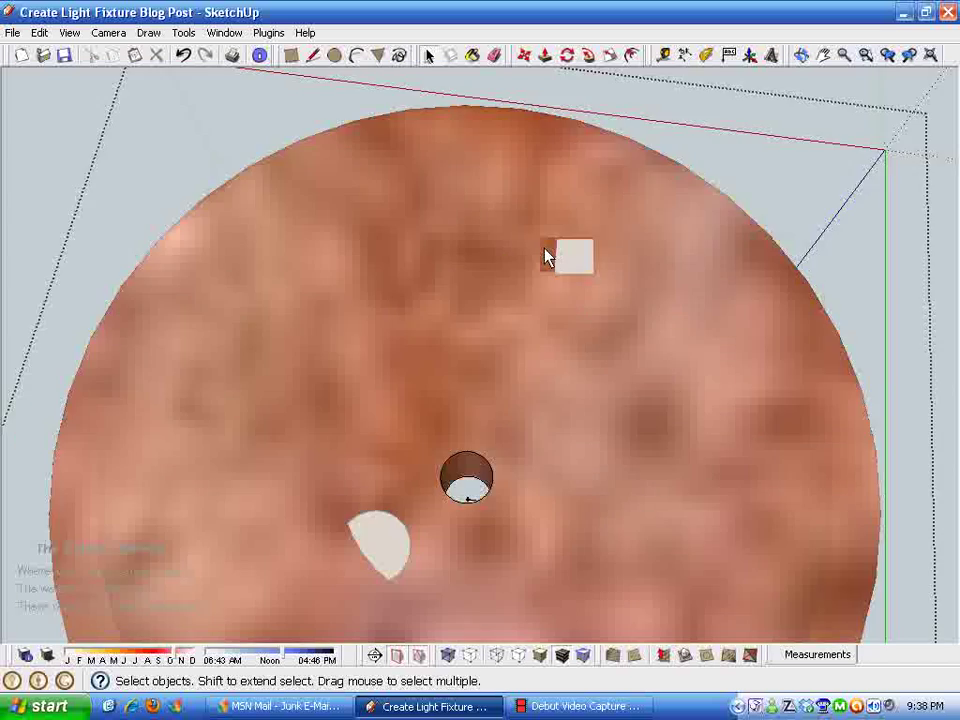
scroll(416, 228, "up", 3)
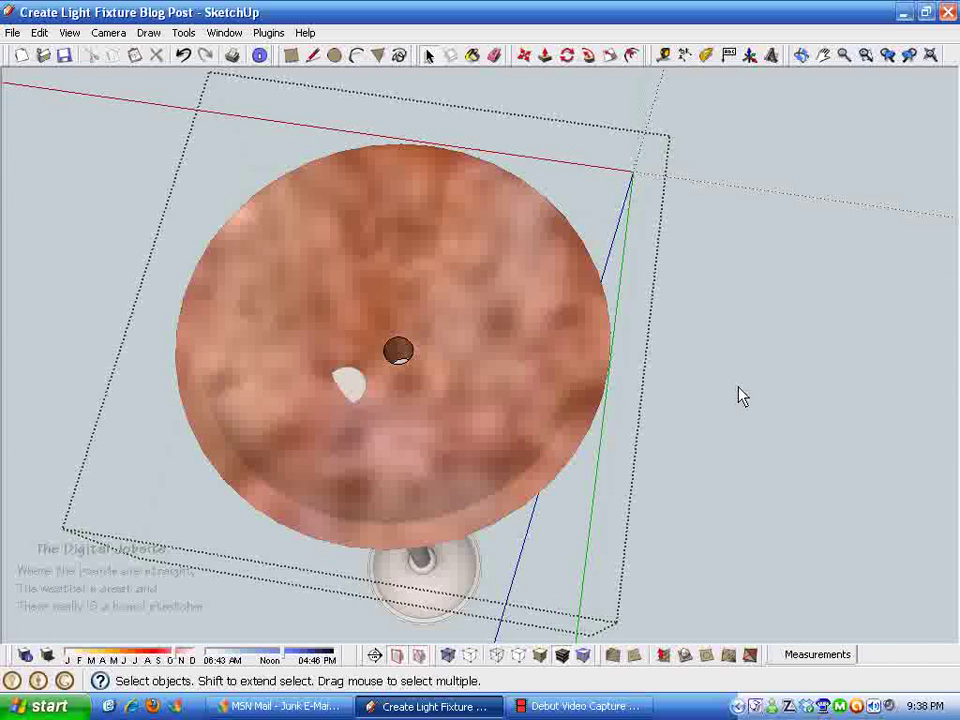
left_click(739, 393)
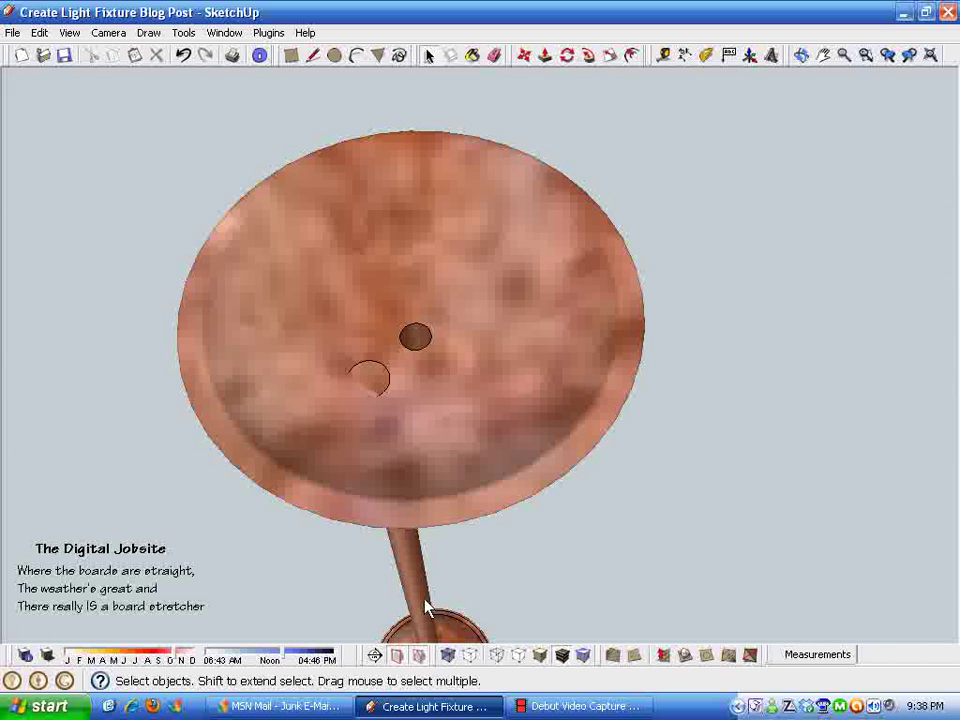
Open the stem group, add a center point to the circular edge at its cap end, and close the group.
left_click(424, 609)
double_click(424, 609)
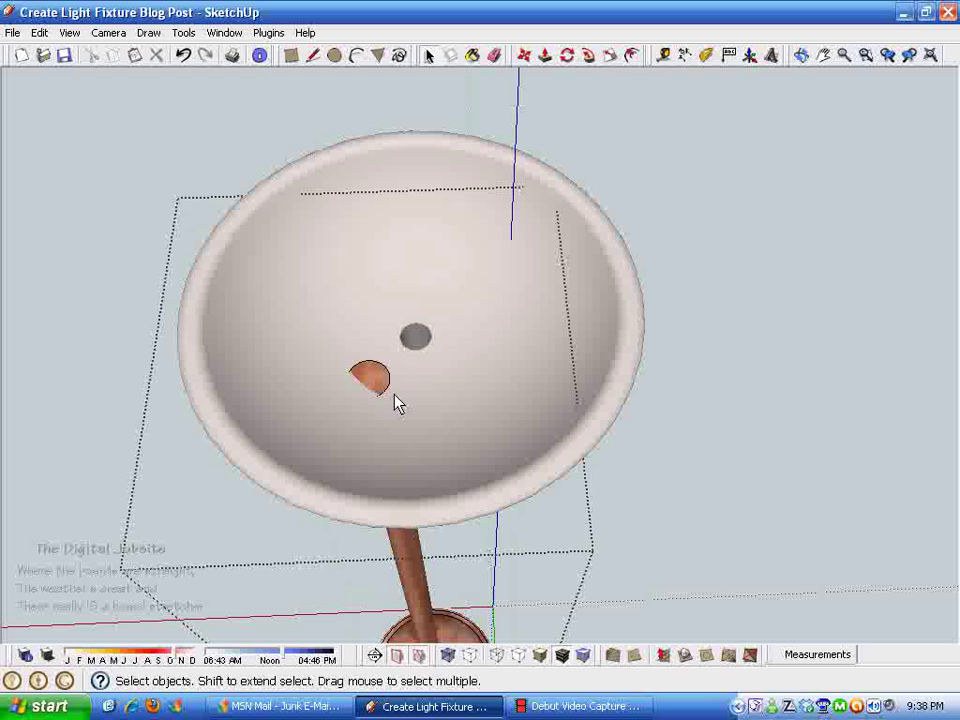
left_click(370, 377)
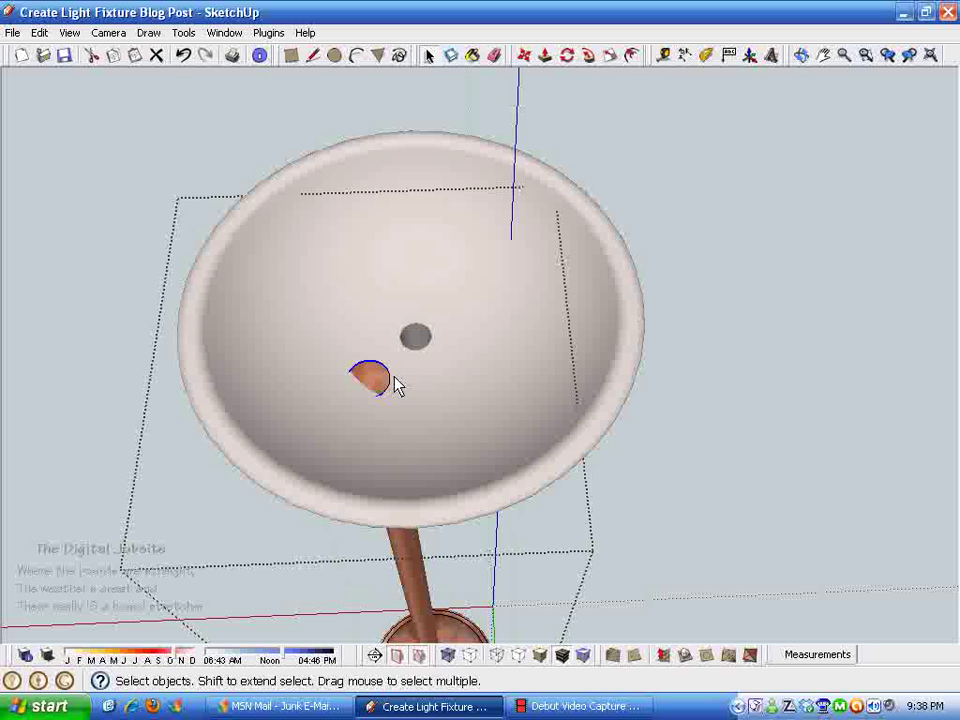
right_click(392, 381)
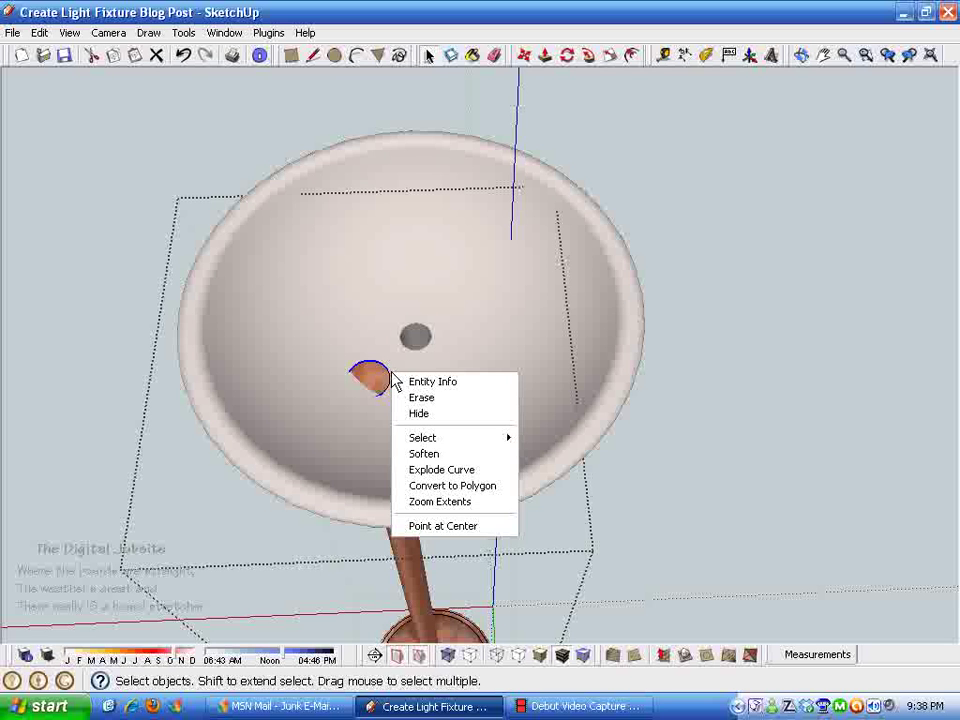
left_click(446, 528)
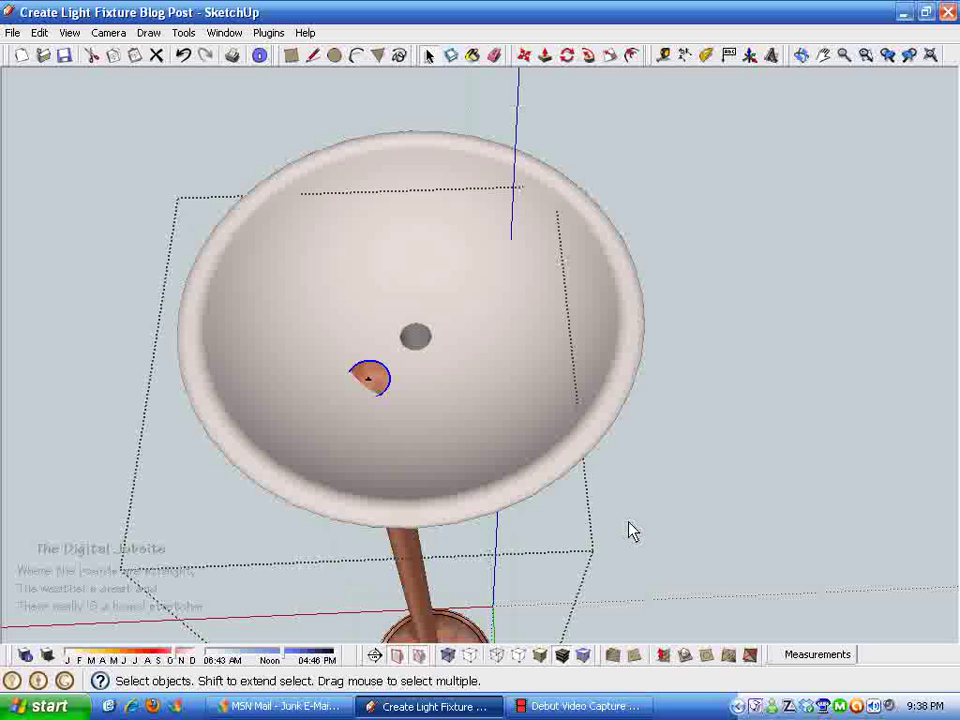
left_click(798, 482)
Move the enlarged cap from the center of its opening to the center point on the stem's end circle.
left_click(516, 297)
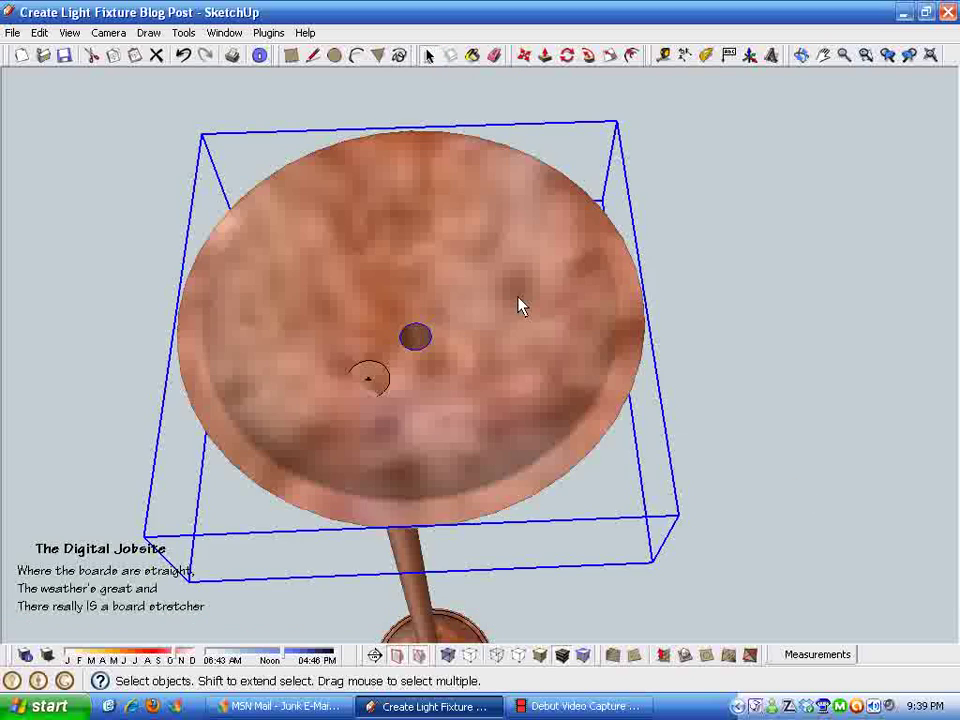
middle_click_drag(516, 297, 498, 348)
scroll(515, 351, "up", 2)
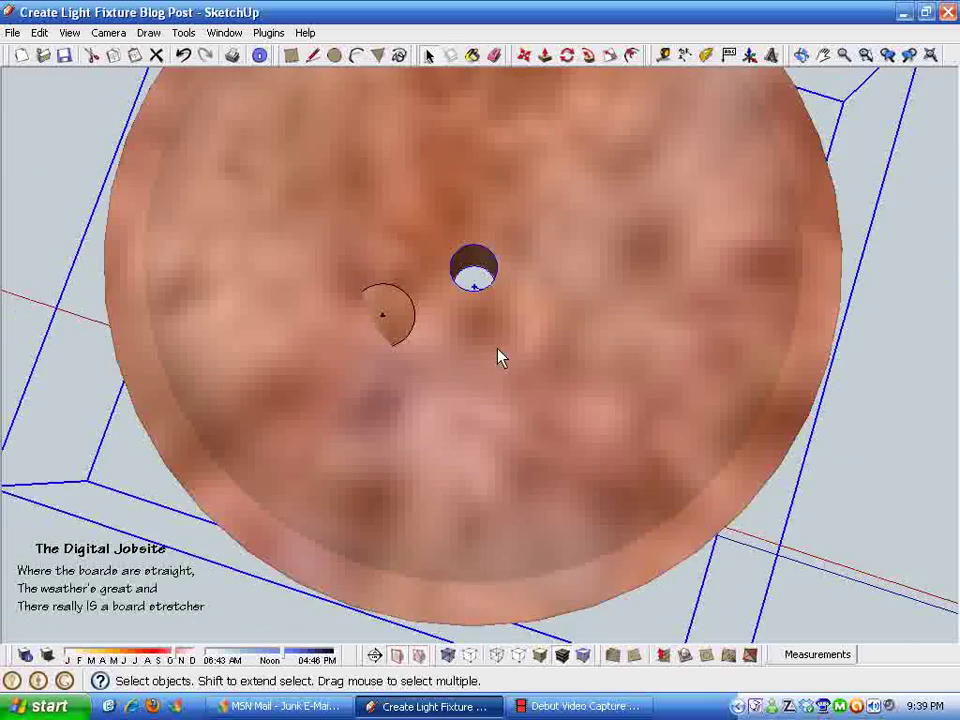
scroll(505, 141, "up", 1)
left_click(522, 56)
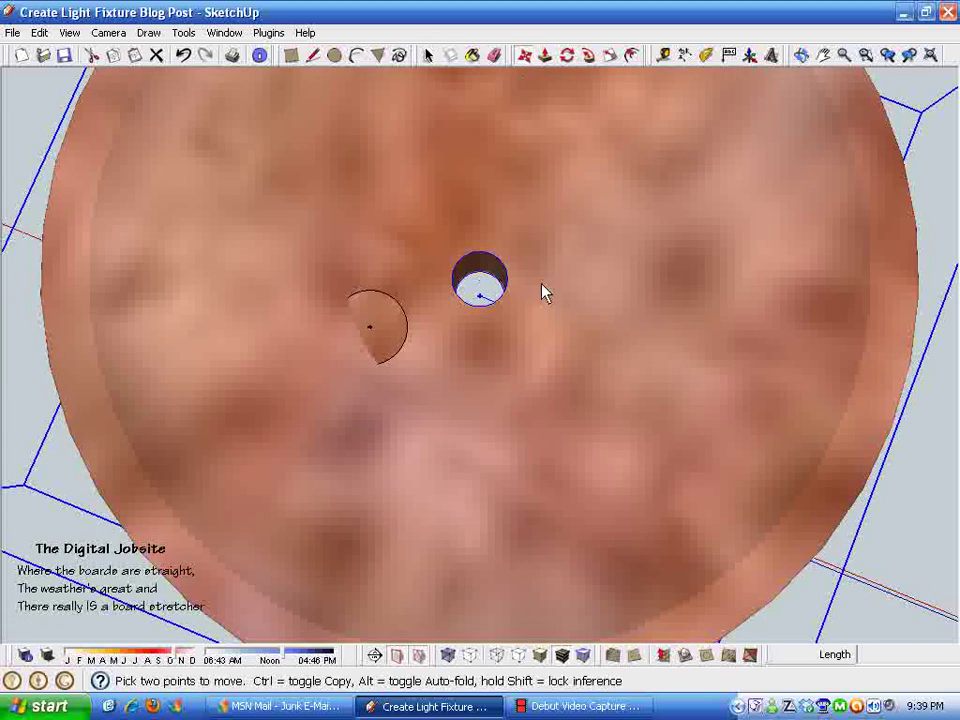
left_click(477, 299)
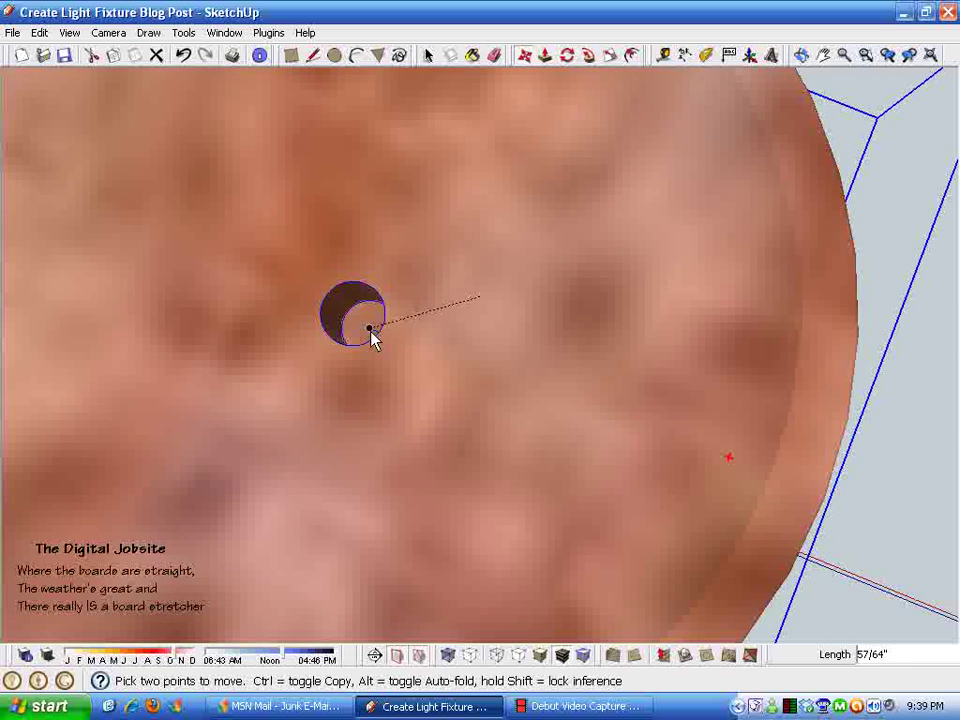
left_click(373, 338)
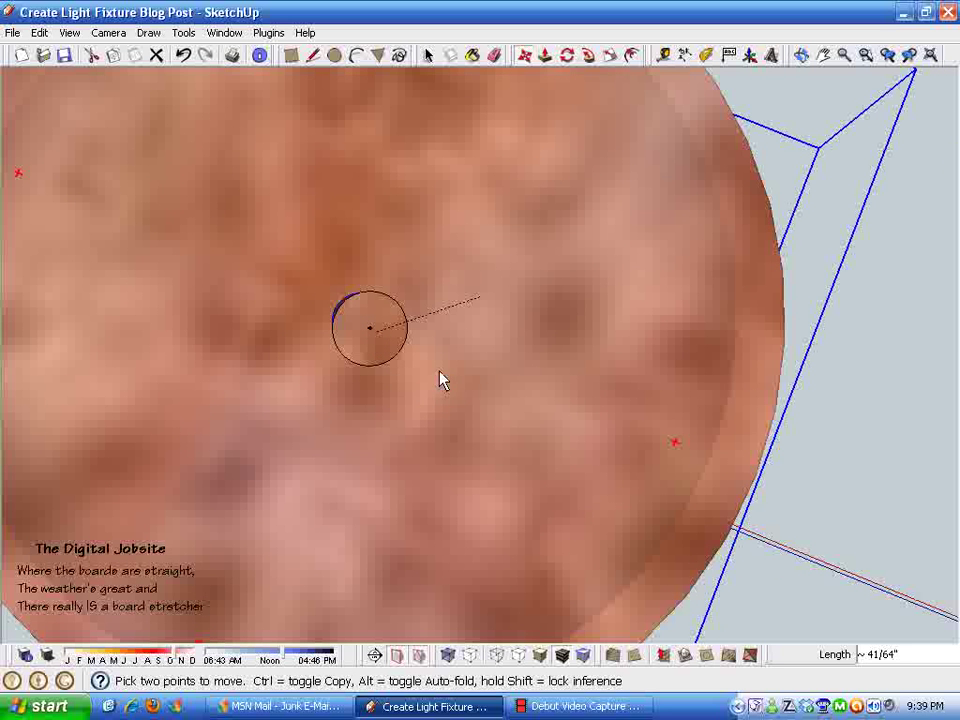
middle_click_drag(454, 390, 457, 432)
middle_click_drag(354, 388, 345, 420)
left_click(929, 56)
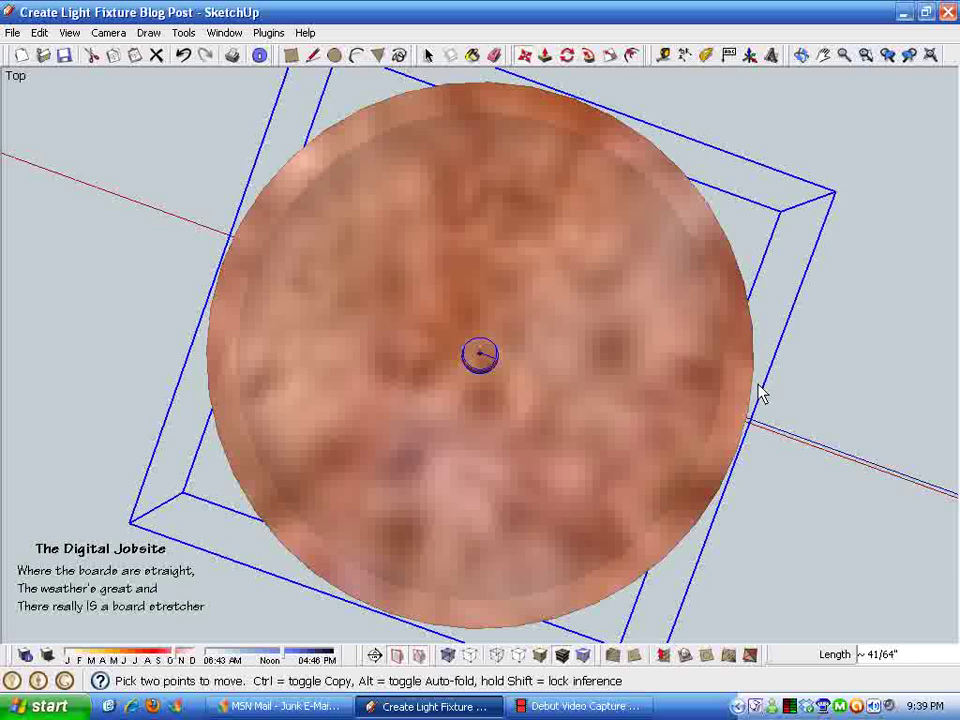
middle_click_drag(761, 392, 757, 245)
key("space")
left_click(769, 215)
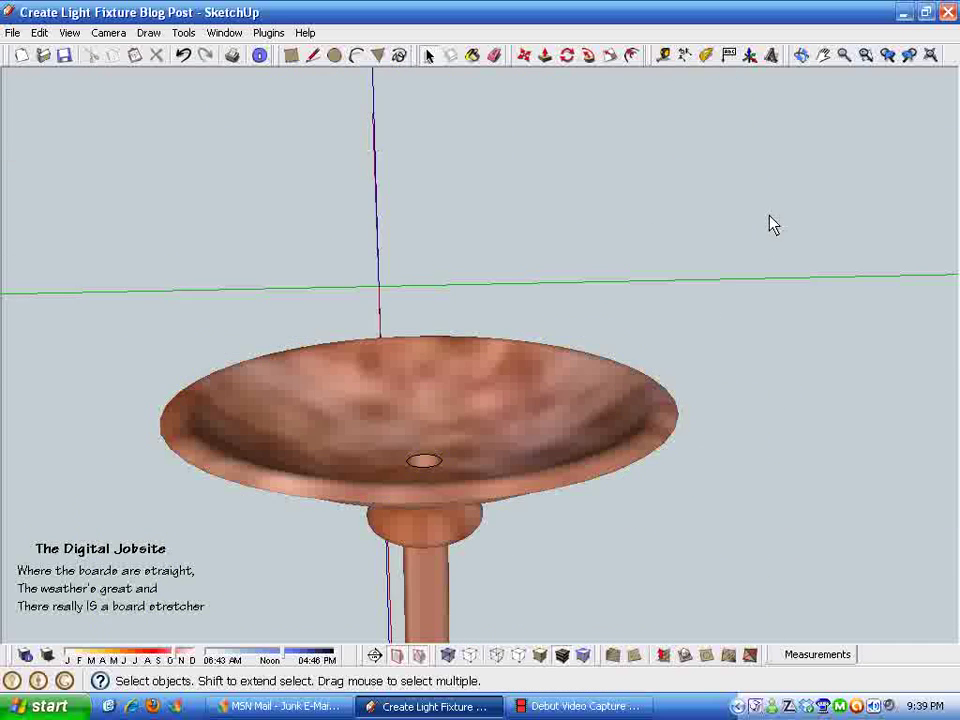
Unhide the bell-shaped glass shade group below the small cap, displaying hidden geometry only while doing so.
middle_click_drag(686, 282, 473, 245)
scroll(646, 351, "down", 2)
middle_click_drag(485, 176, 62, 52)
left_click(66, 33)
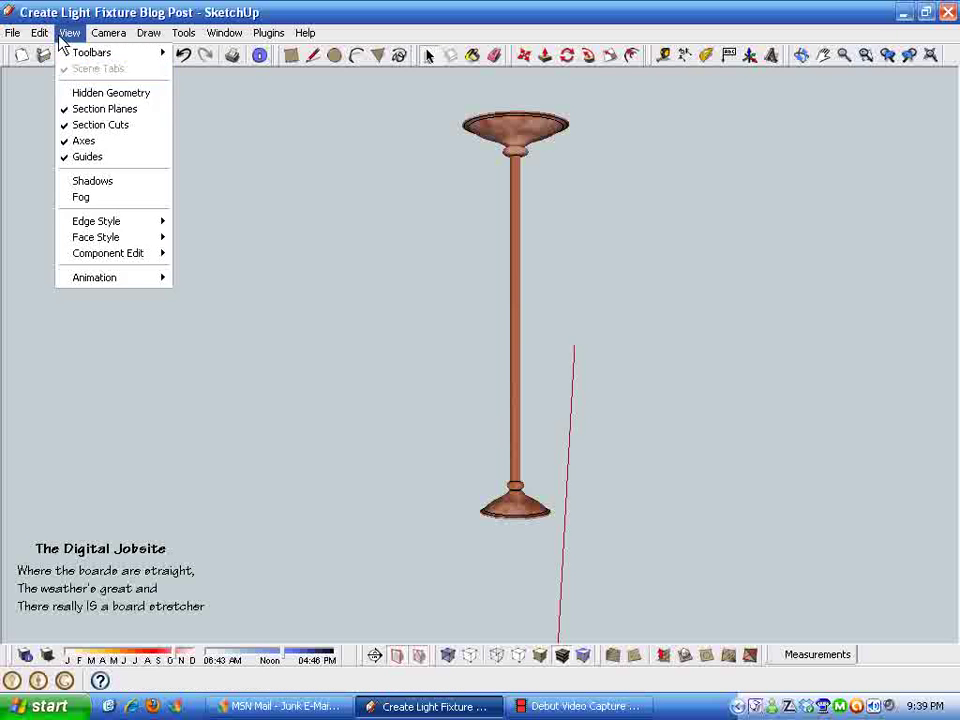
left_click(66, 96)
right_click(539, 580)
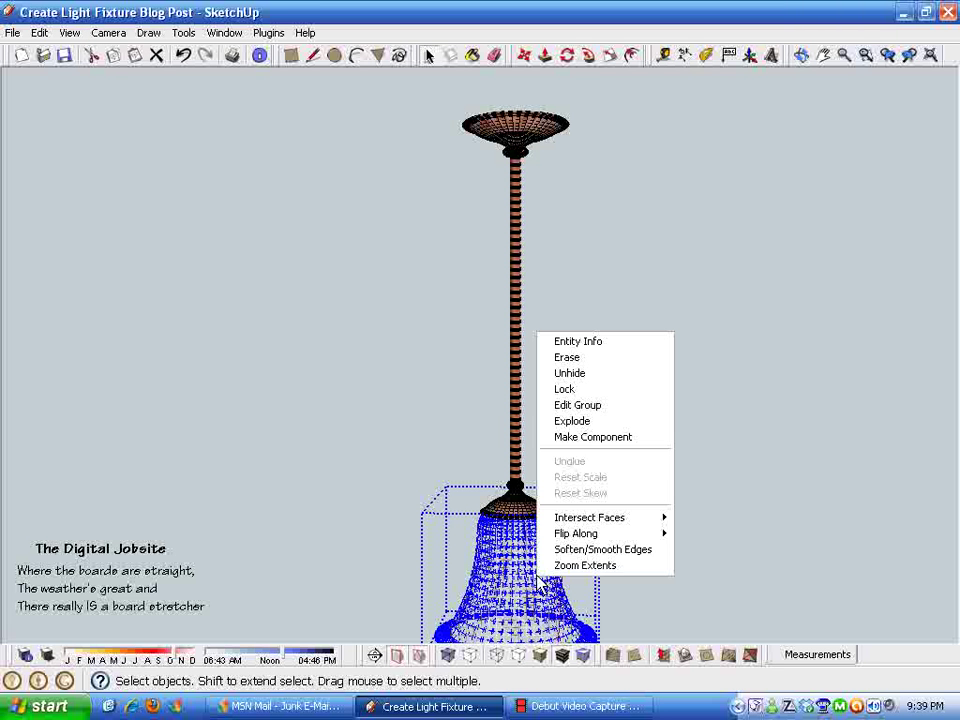
left_click(576, 376)
left_click(338, 284)
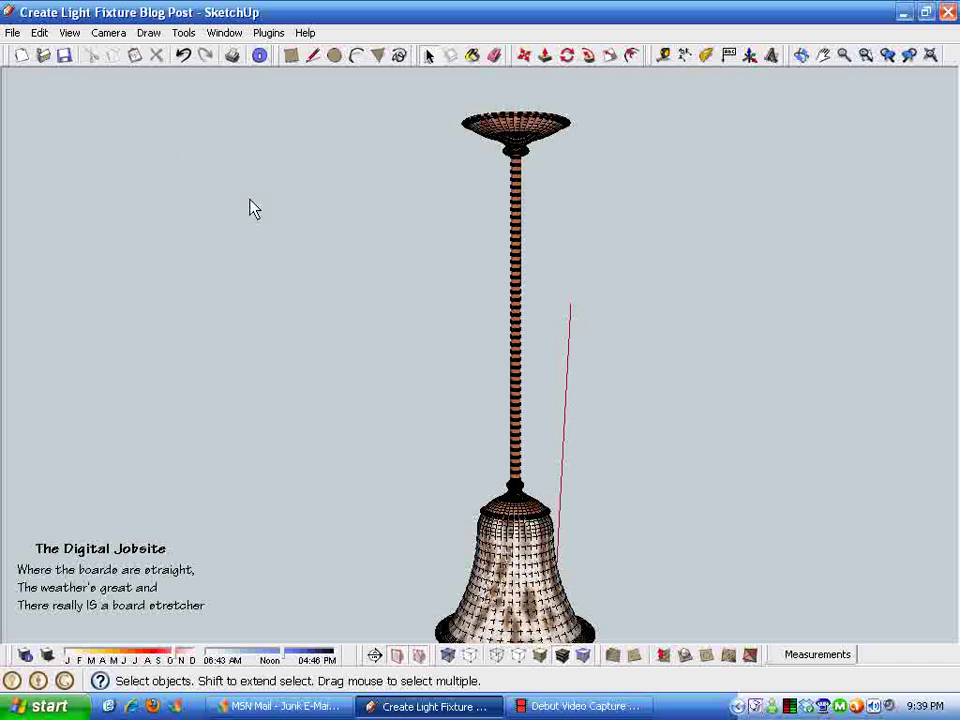
left_click(70, 33)
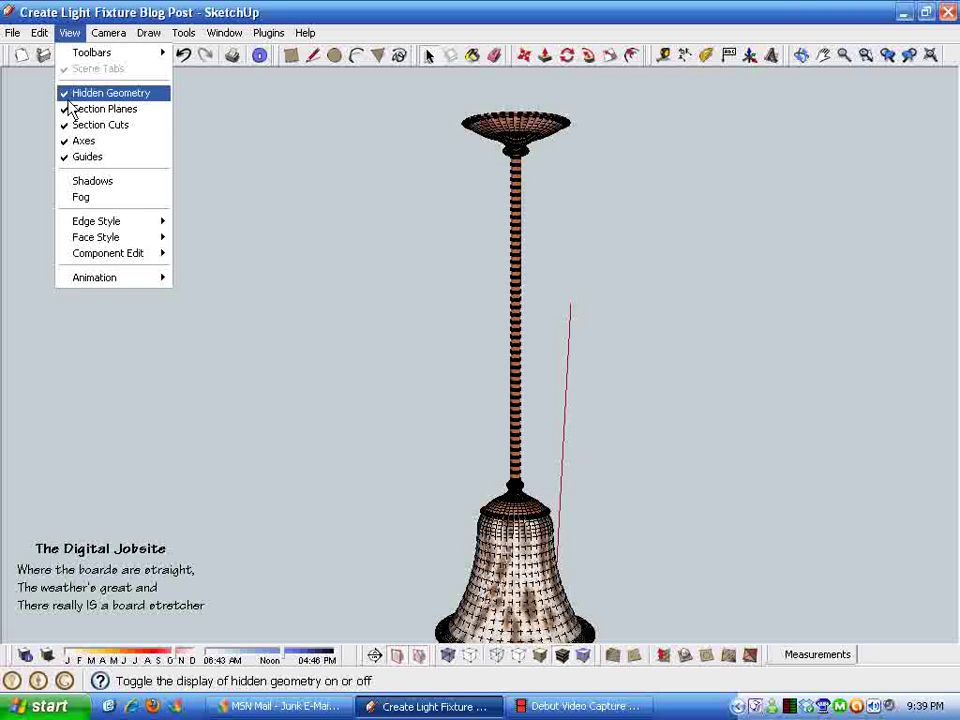
left_click(70, 98)
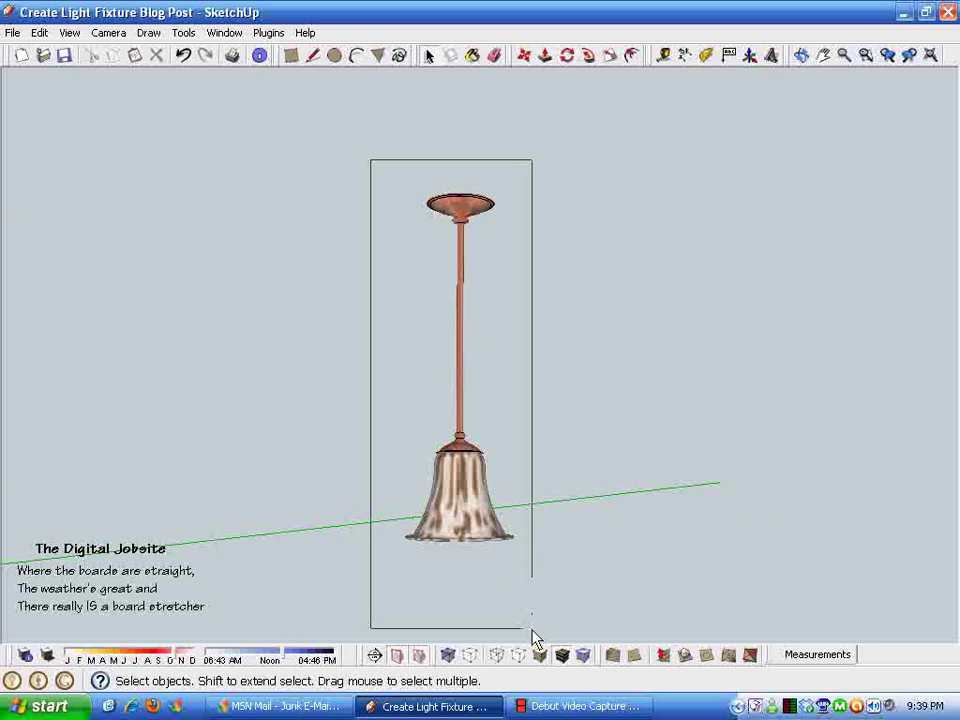
Select the shade, stem and both caps and combine them into one group.
left_click_drag(557, 586, 551, 583)
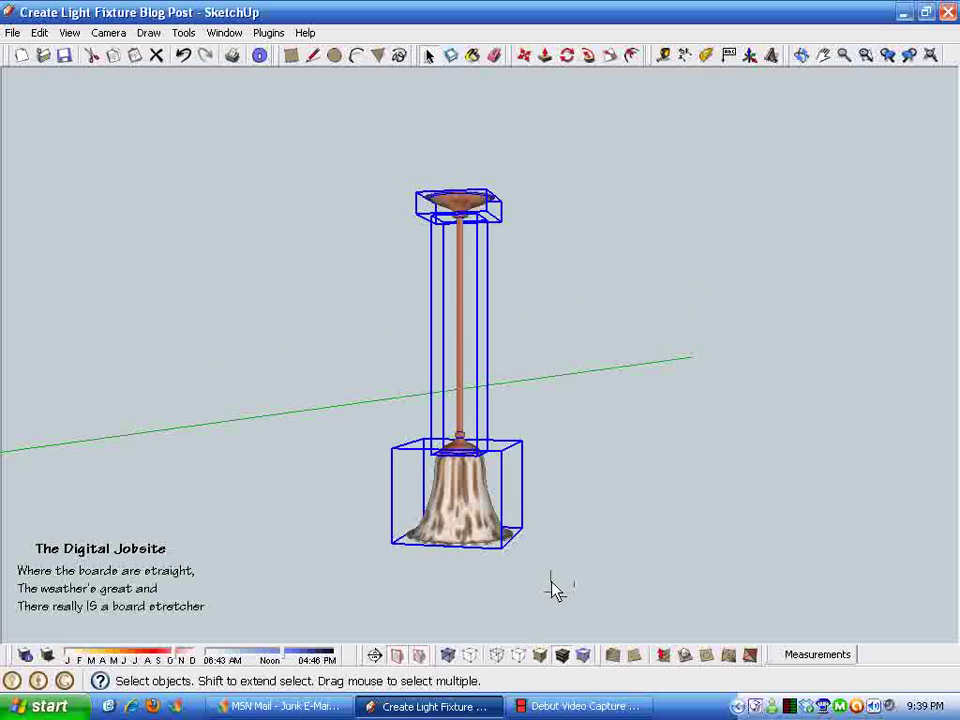
right_click(460, 411)
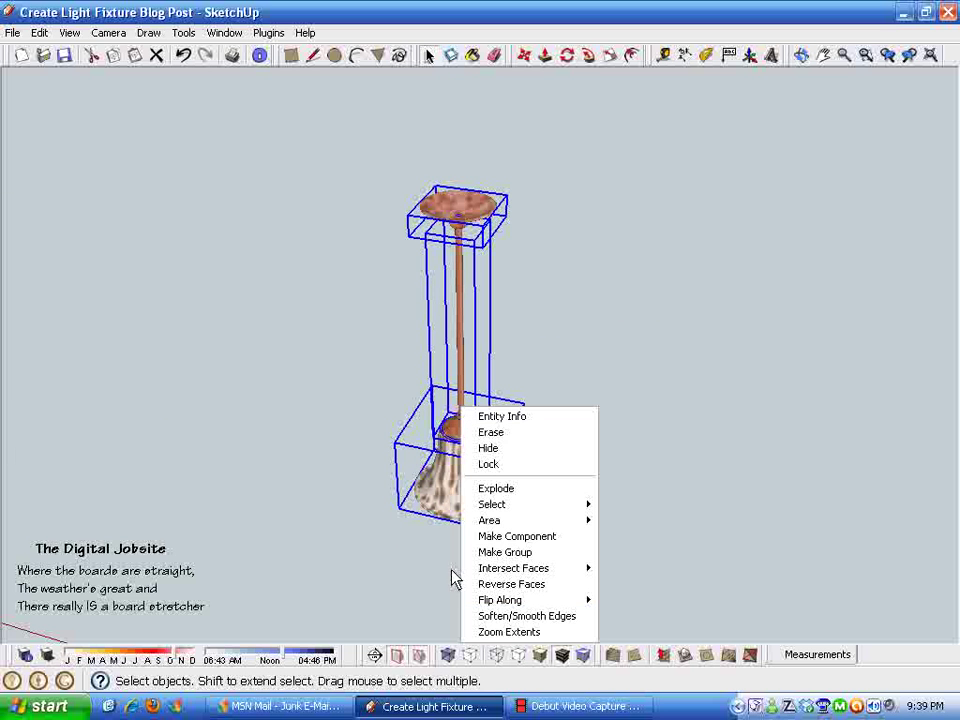
left_click(525, 552)
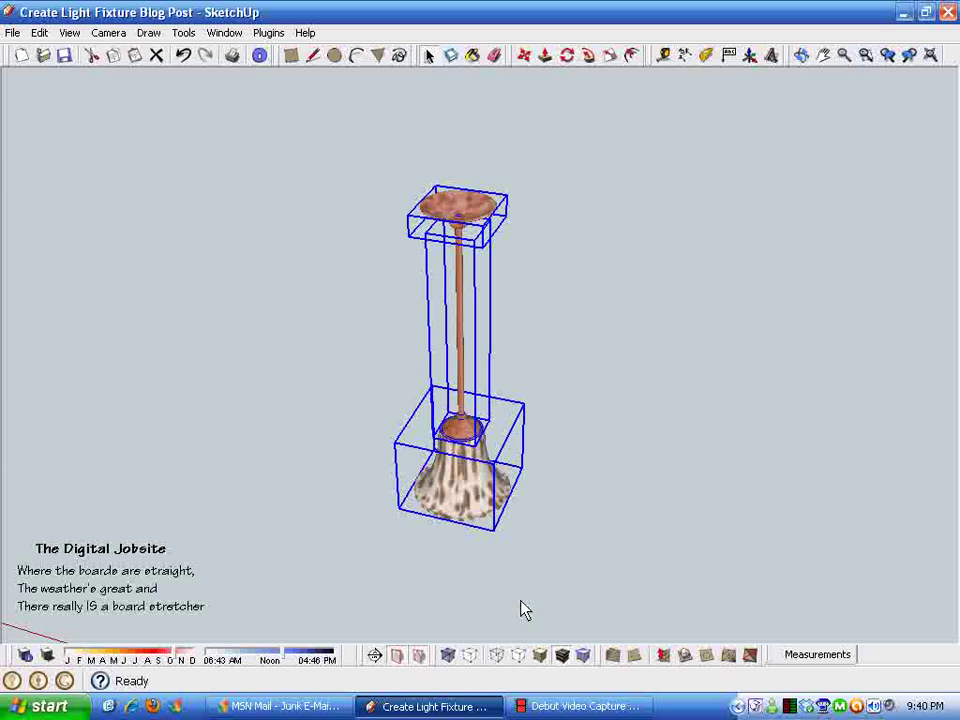
Copy the grouped light fixture along the red axis and repeat the copy with a 2x array to get three fixtures.
left_click(523, 58)
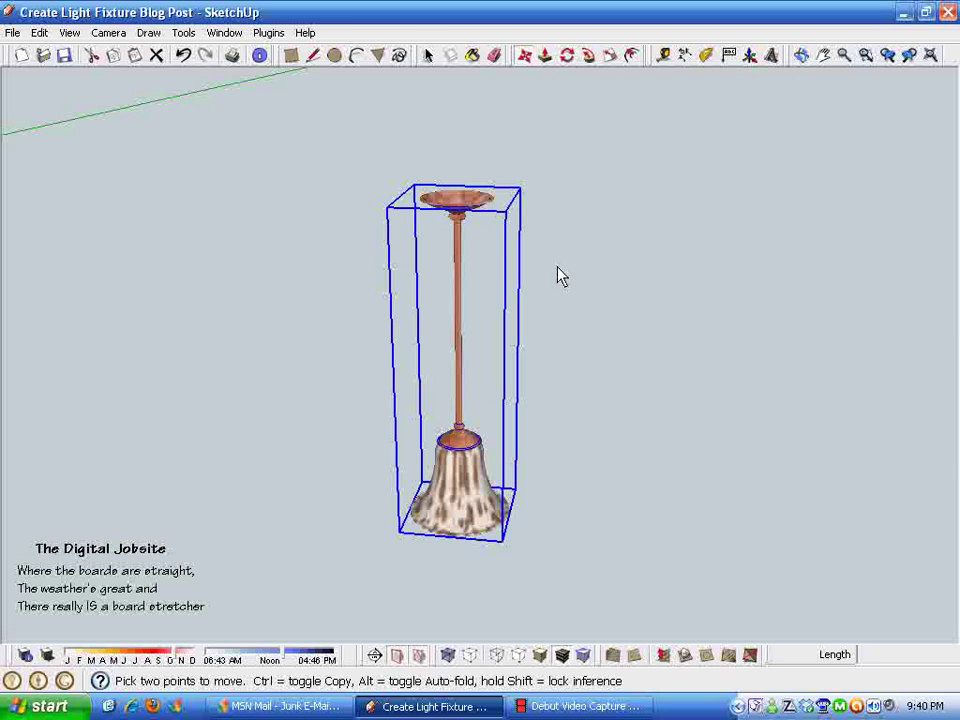
key("ctrl")
left_click(491, 201)
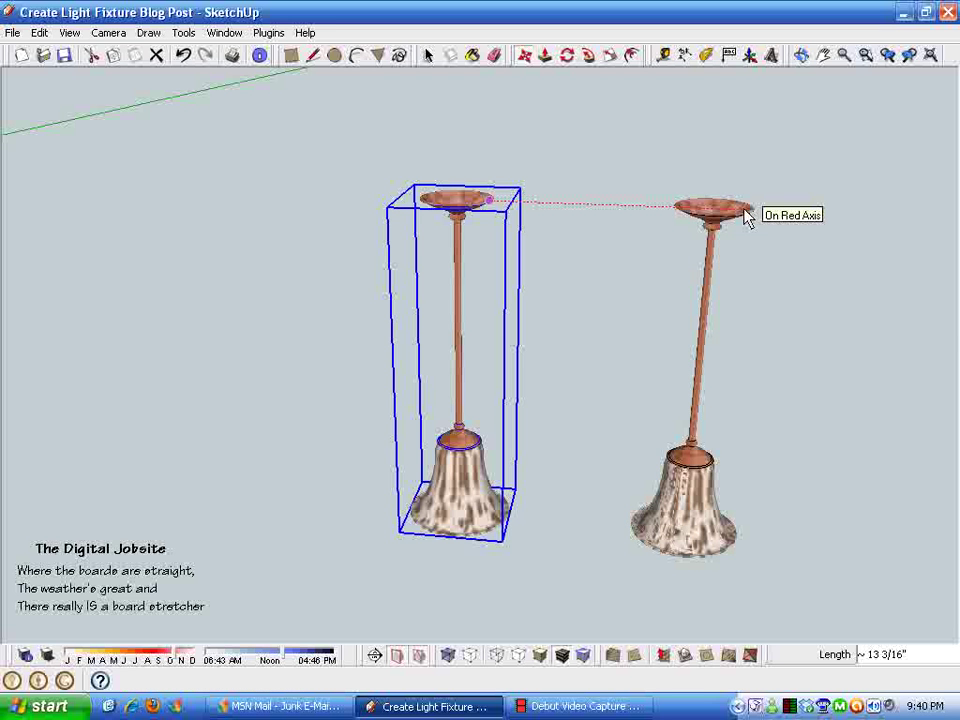
left_click(745, 218)
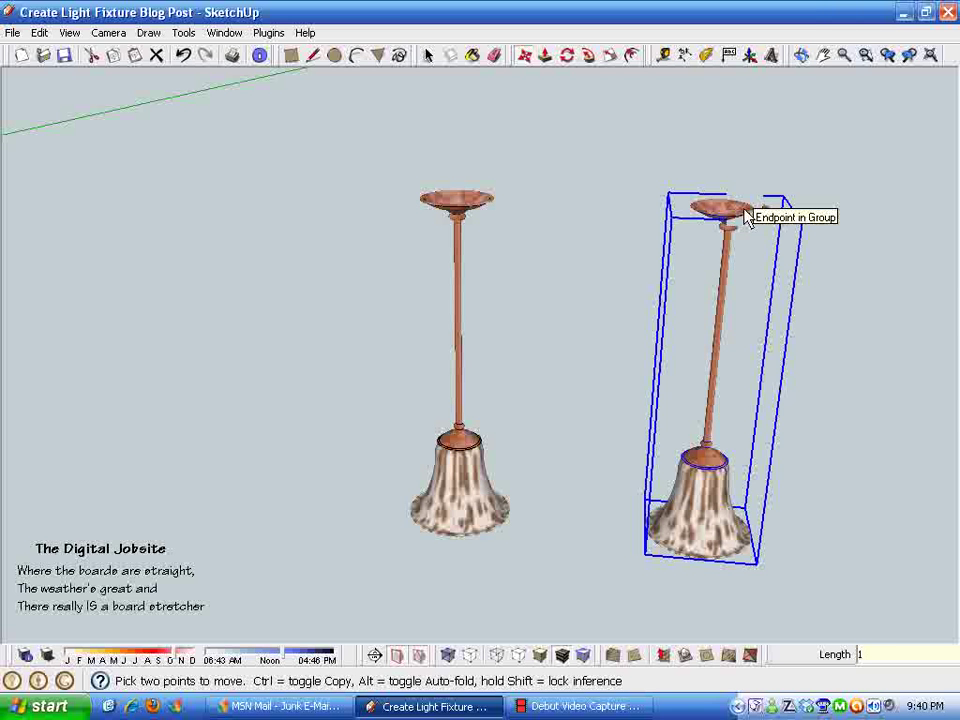
key("Return")
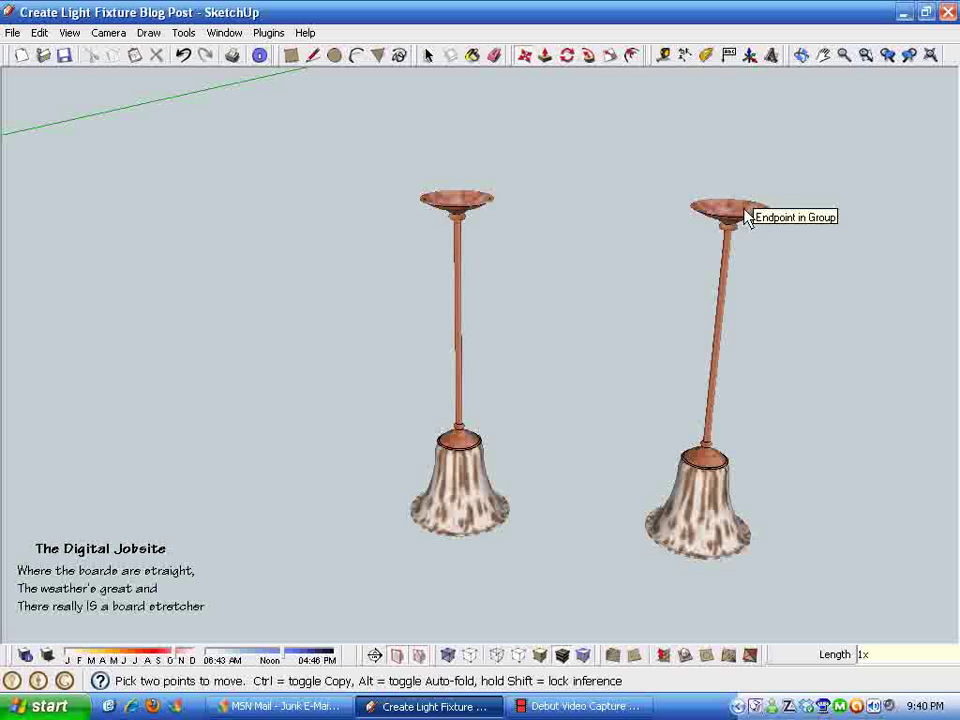
key("Return")
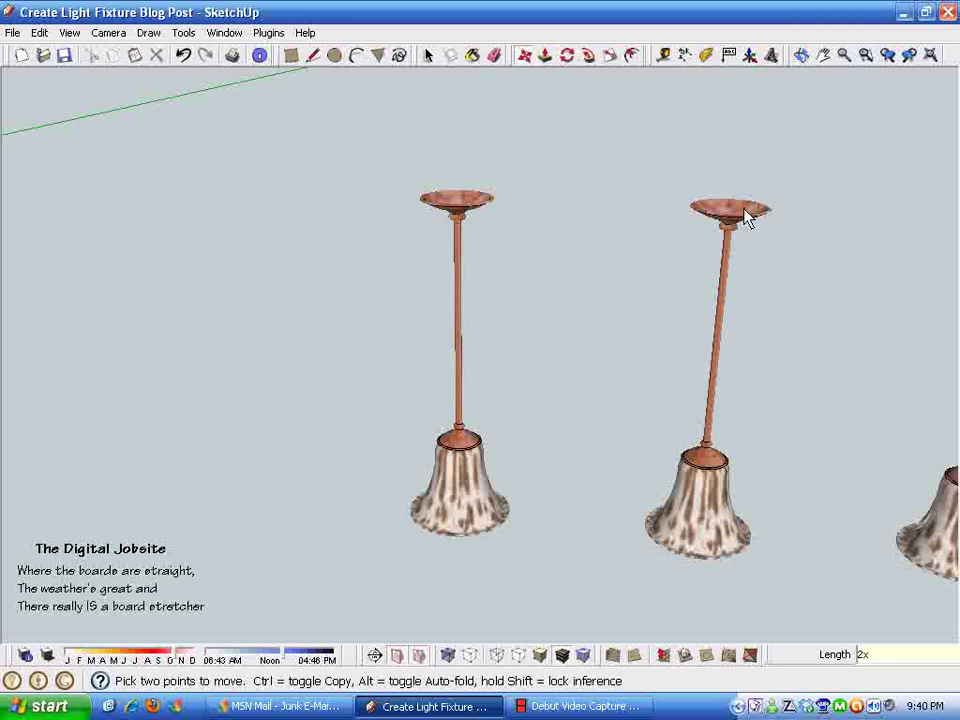
scroll(741, 214, "down", 2)
middle_click_drag(716, 220, 418, 189)
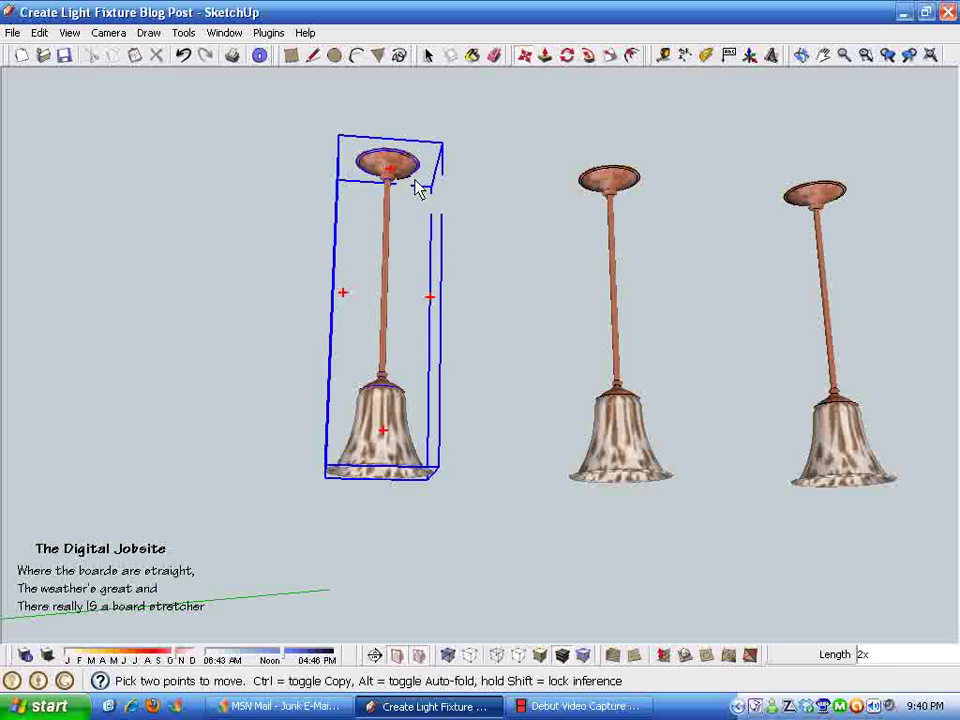
key("space")
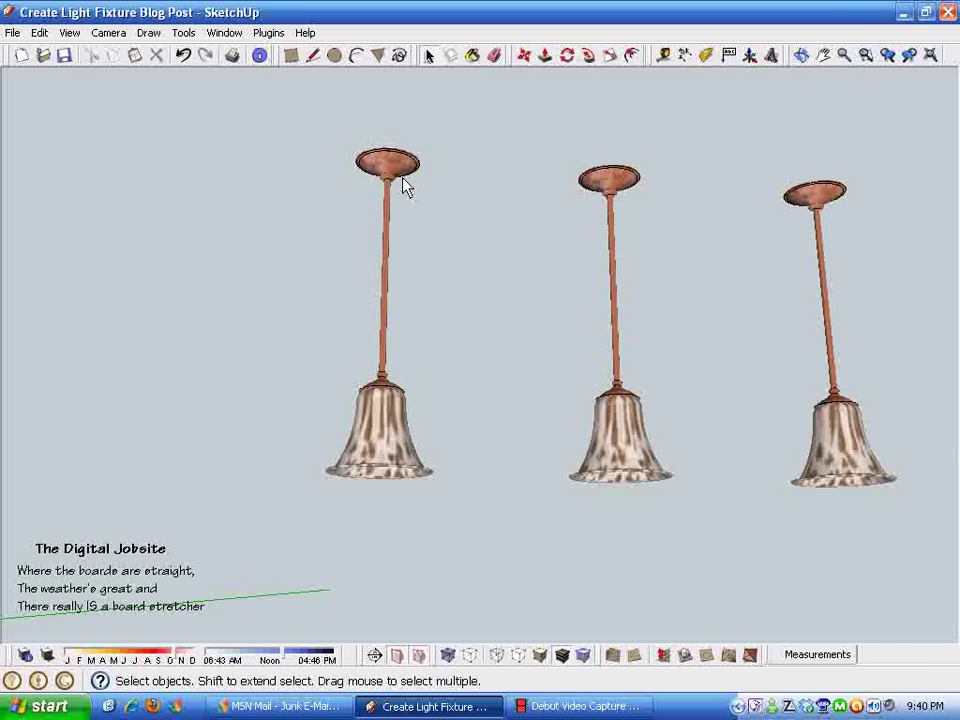
middle_click_drag(403, 171, 673, 452)
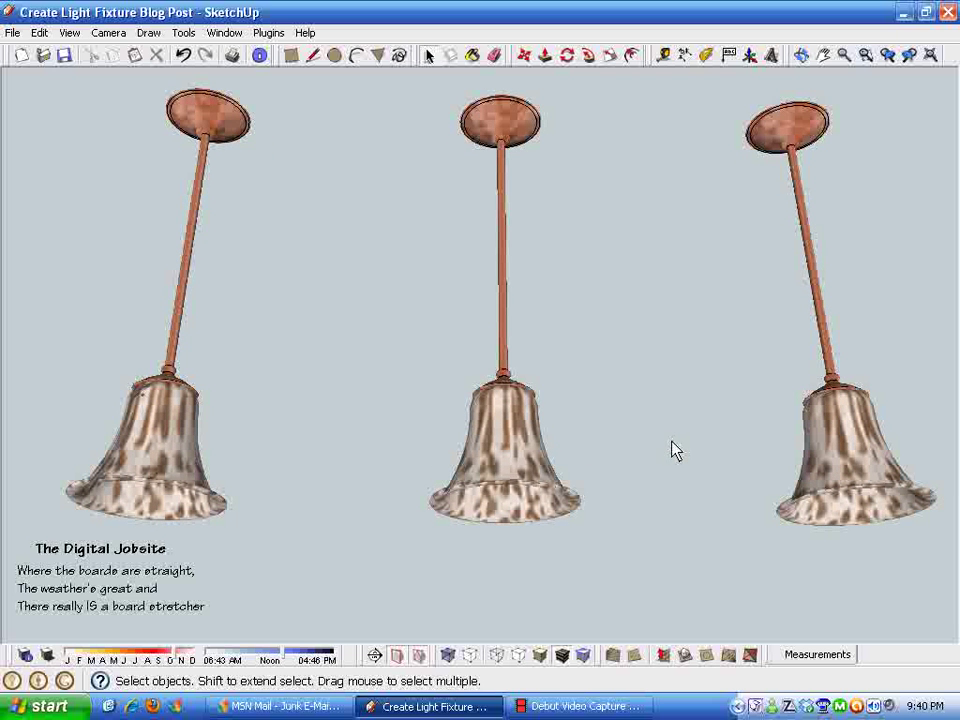